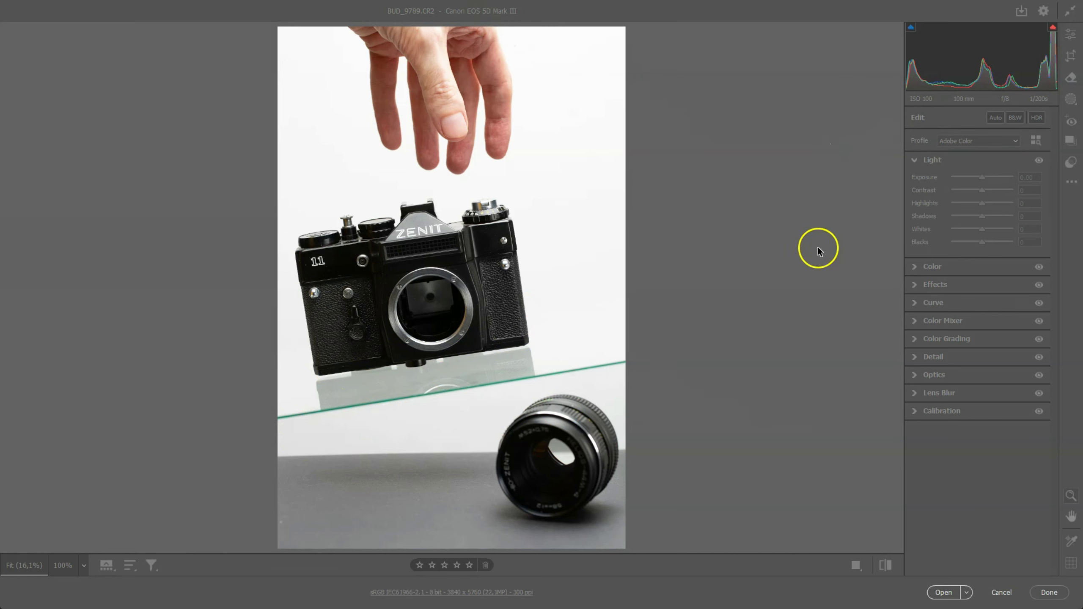
Step: Create Mask 1 with Objects masking by brushing over the hand at the top of the photo
{"action": "left_click", "coordinate": [799, 262]}
{"action": "left_click", "coordinate": [1070, 98]}
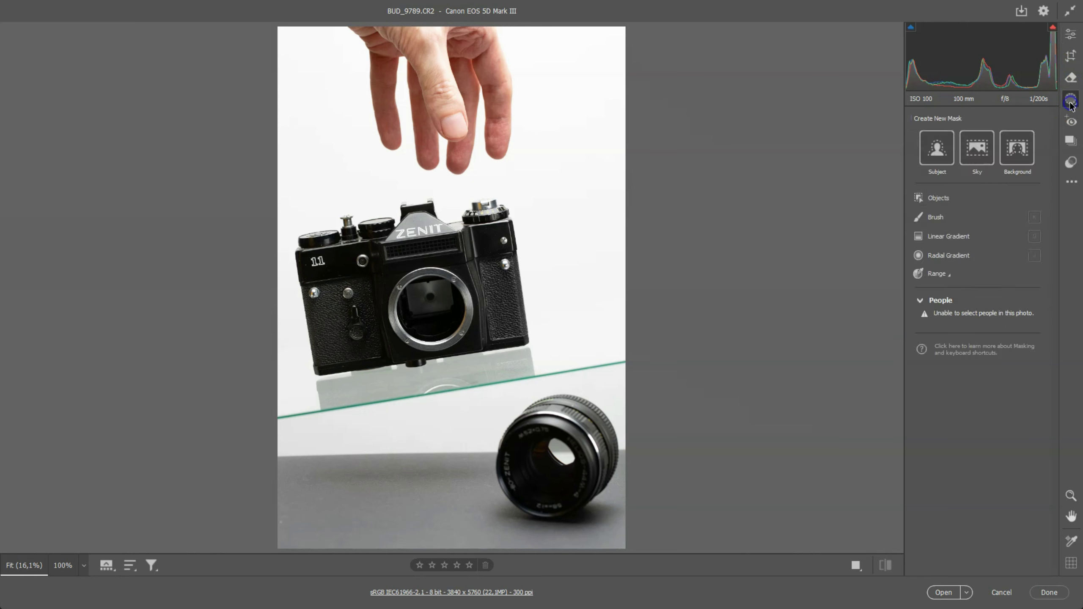
{"action": "left_click", "coordinate": [922, 197]}
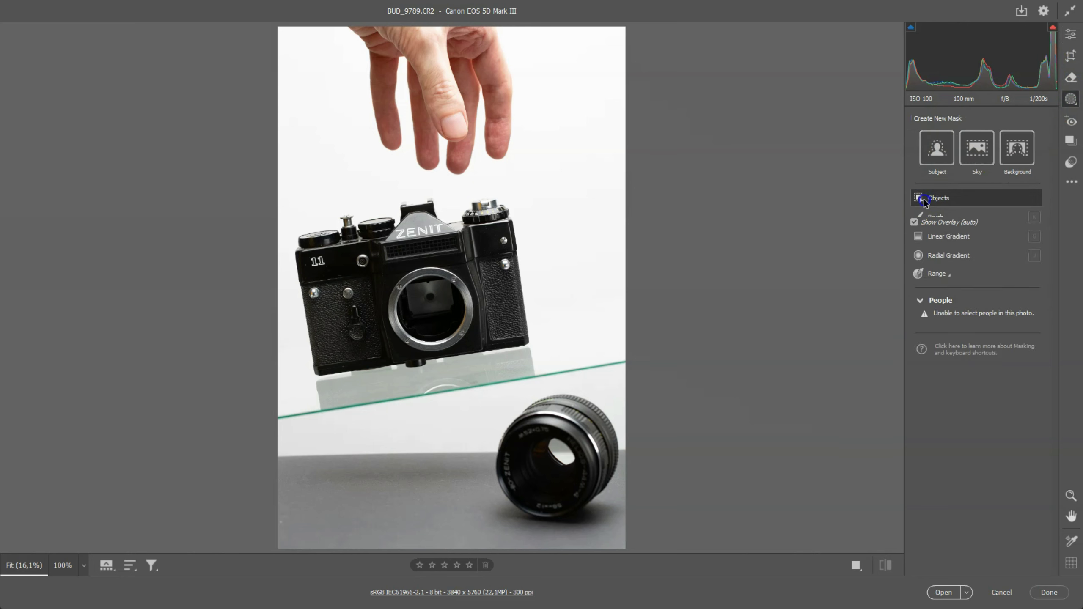
{"action": "mouse_move", "coordinate": [491, 35]}
{"action": "left_mouse_down"}
{"action": "mouse_move", "coordinate": [464, 170]}
{"action": "mouse_move", "coordinate": [477, 90]}
{"action": "mouse_move", "coordinate": [391, 142]}
{"action": "mouse_move", "coordinate": [362, 56]}
{"action": "mouse_move", "coordinate": [427, 34]}
{"action": "mouse_move", "coordinate": [499, 41]}
{"action": "left_mouse_up"}
{"action": "mouse_move", "coordinate": [392, 93]}
{"action": "left_mouse_down"}
{"action": "mouse_move", "coordinate": [459, 92]}
{"action": "mouse_move", "coordinate": [490, 39]}
{"action": "mouse_move", "coordinate": [430, 99]}
{"action": "mouse_move", "coordinate": [475, 20]}
{"action": "left_mouse_up"}
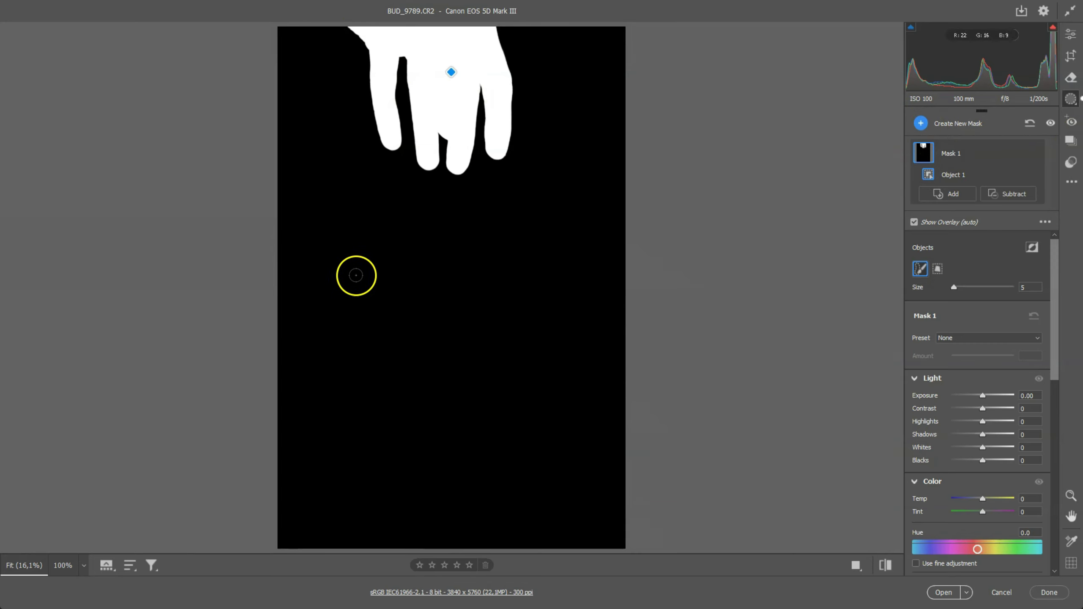
Step: Add Mask 2 via Select Subject for the camera and lens, with a Subtract brush ready
{"action": "left_click", "coordinate": [921, 123]}
{"action": "left_click", "coordinate": [960, 132]}
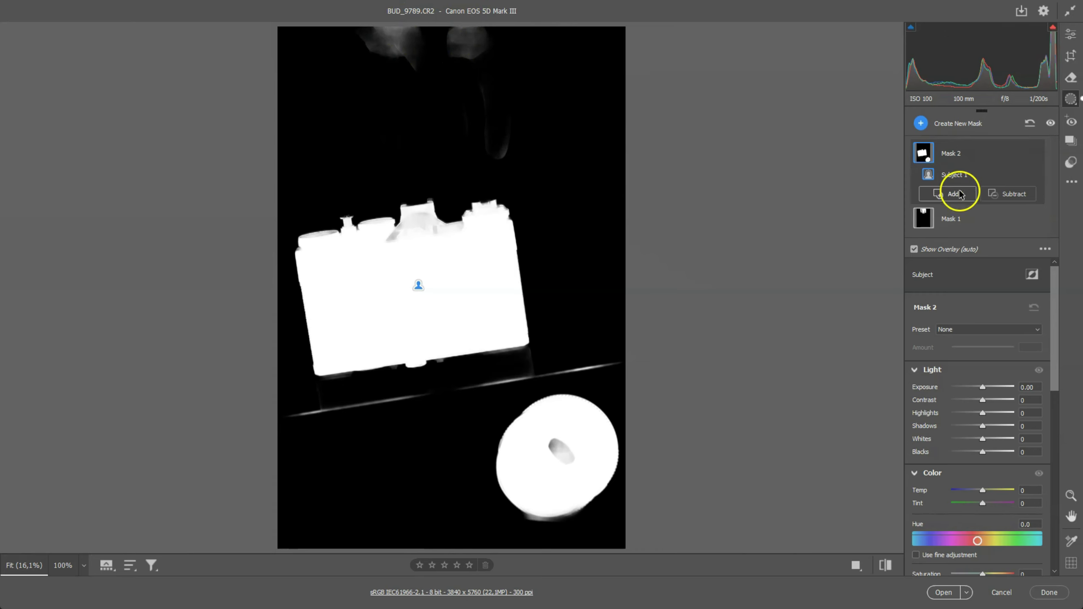
{"action": "left_click", "coordinate": [1018, 195]}
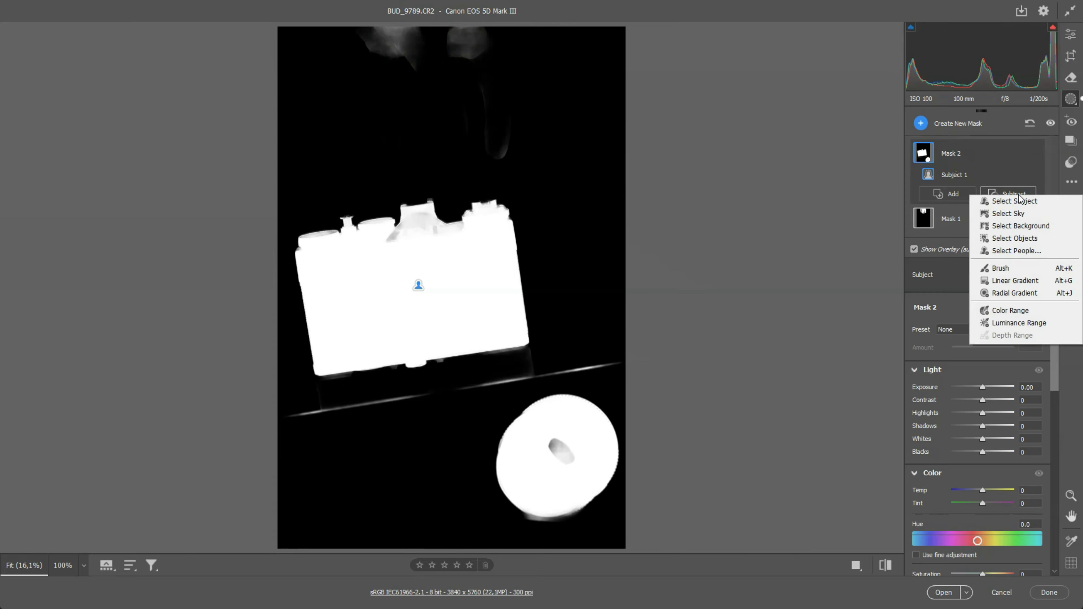
{"action": "left_click", "coordinate": [1000, 269]}
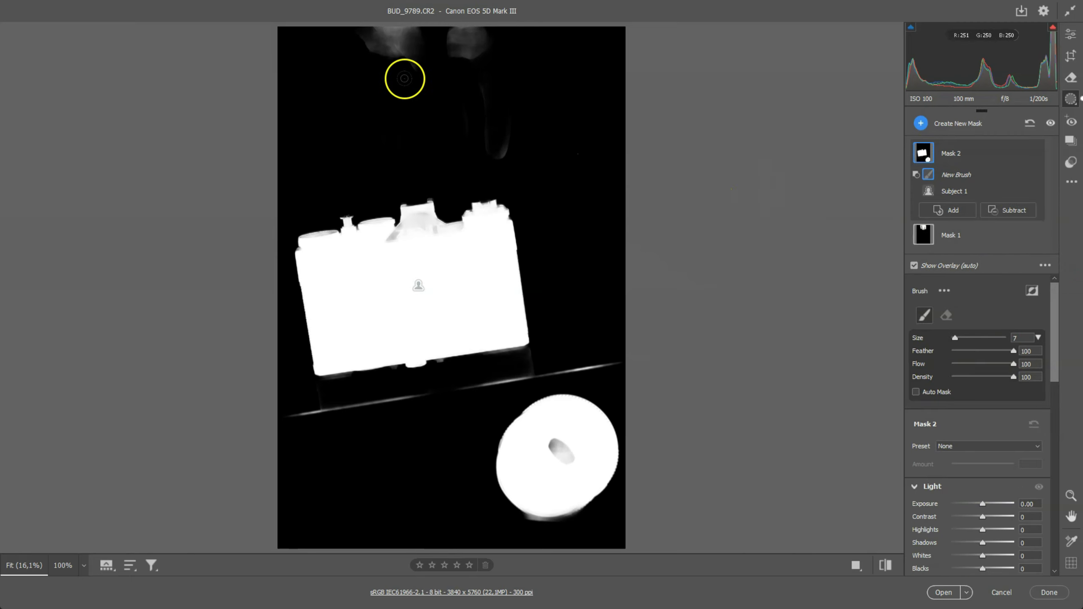
Step: Brush the smoky wisps at the top and the table-edge reflection out of Mask 2
{"action": "left_click_drag", "start_coordinate": [329, 26], "coordinate": [355, 45]}
{"action": "left_click_drag", "start_coordinate": [449, 70], "coordinate": [507, 138]}
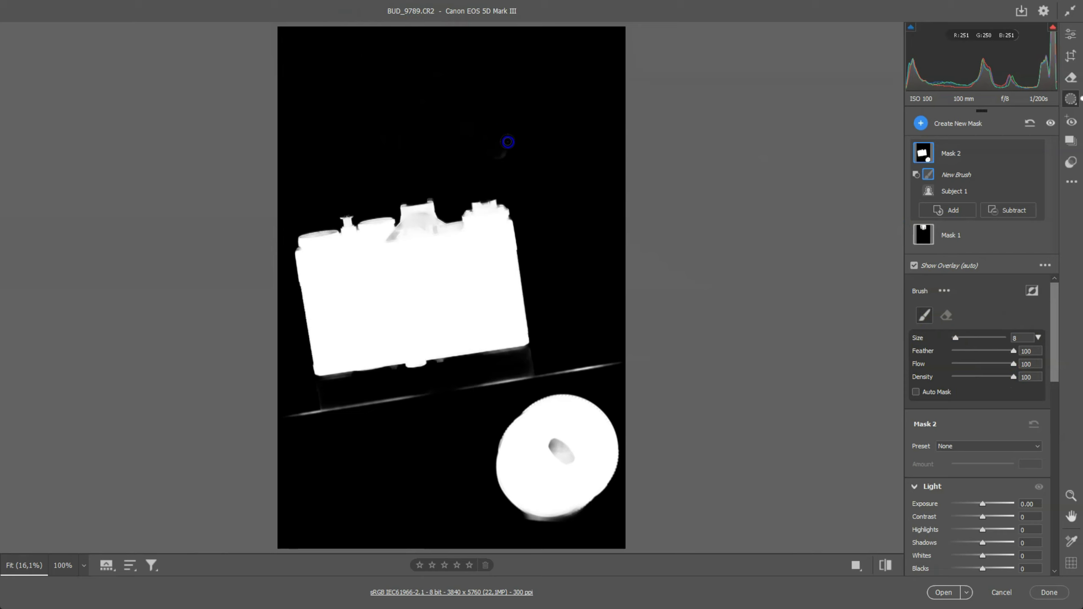
{"action": "left_click_drag", "start_coordinate": [317, 412], "coordinate": [636, 356]}
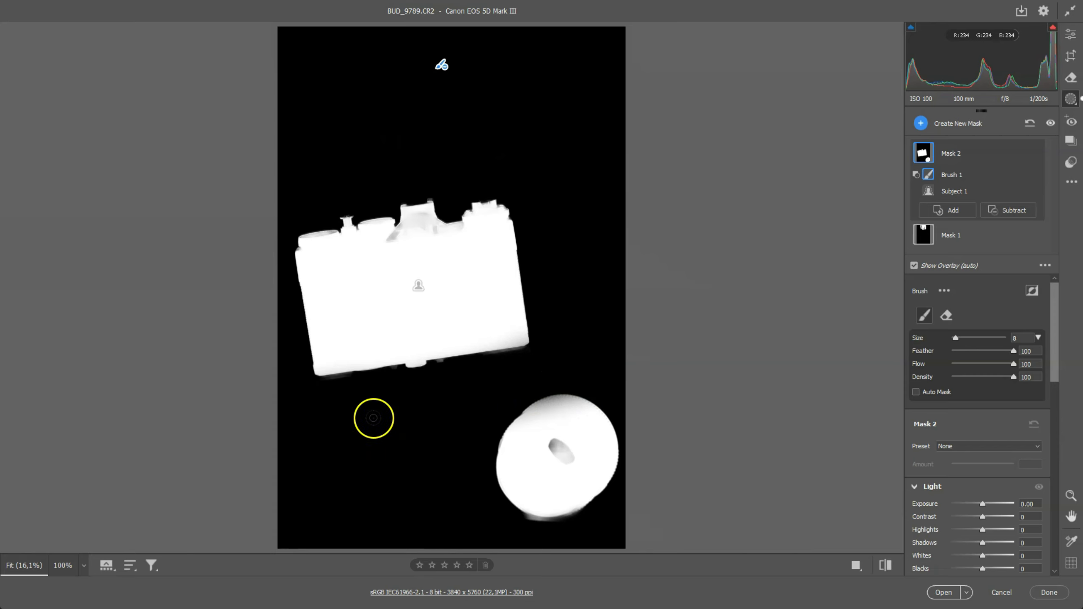
{"action": "key", "text": "Escape"}
{"action": "mouse_move", "coordinate": [981, 154]}
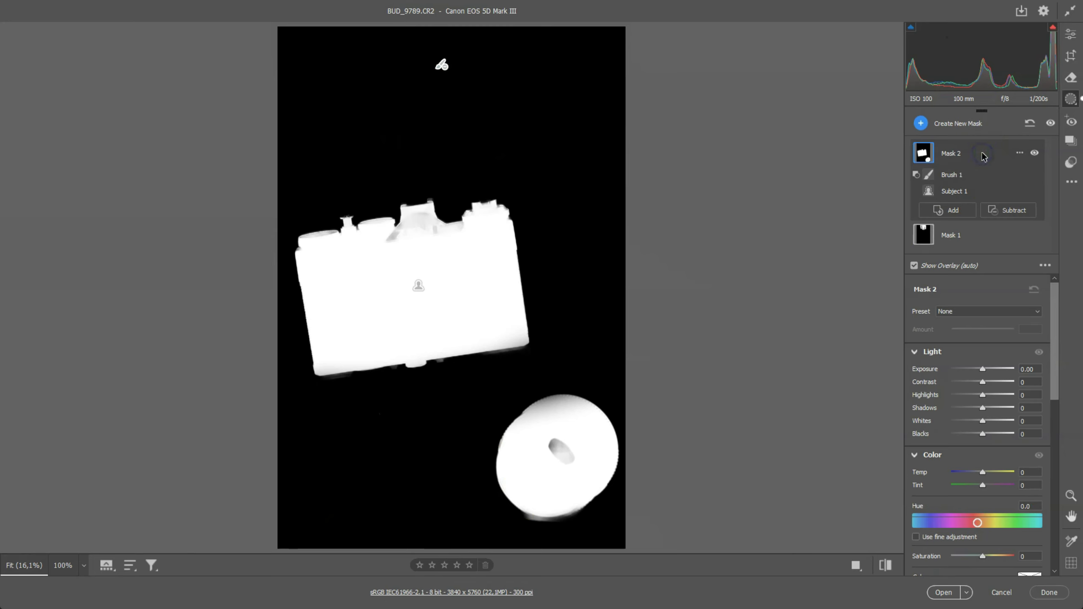
Step: Duplicate and invert Mask 2, intersecting it with a linear gradient covering the lower frame
{"action": "right_click", "coordinate": [997, 153]}
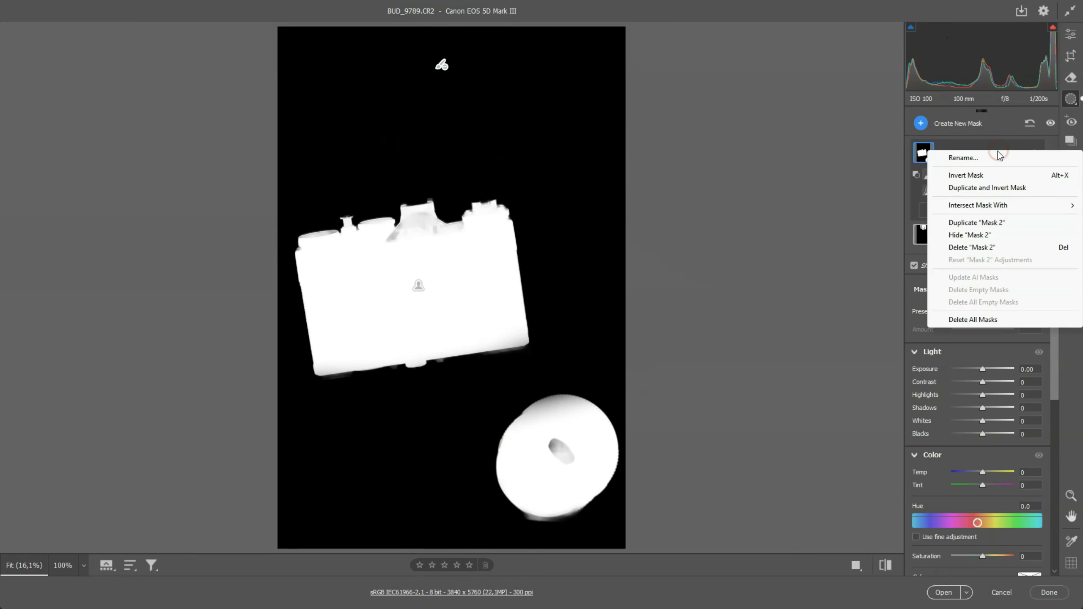
{"action": "left_click", "coordinate": [995, 192]}
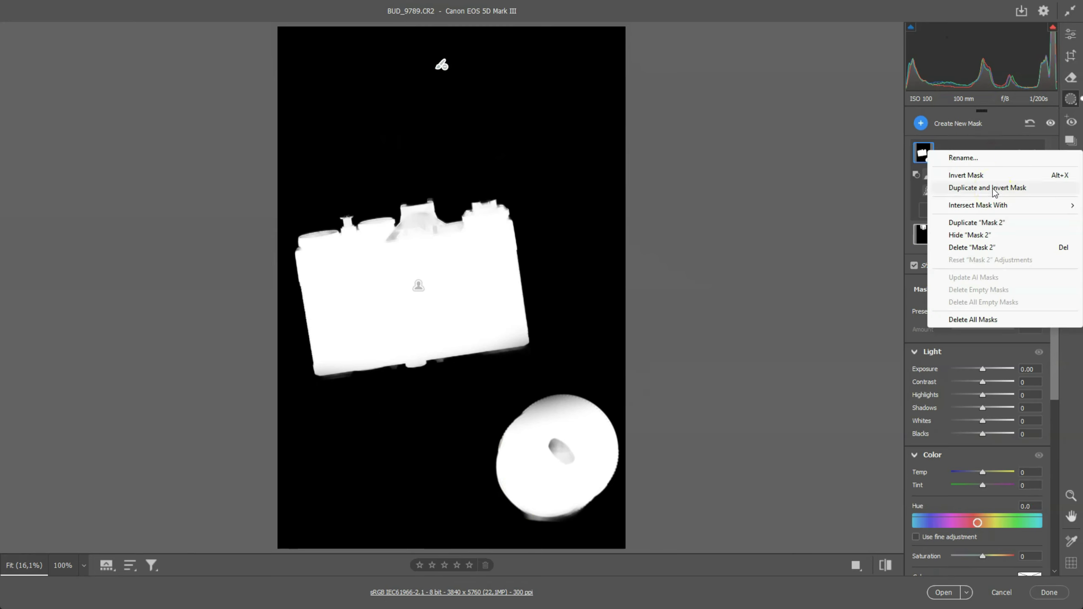
{"action": "left_click", "coordinate": [993, 189]}
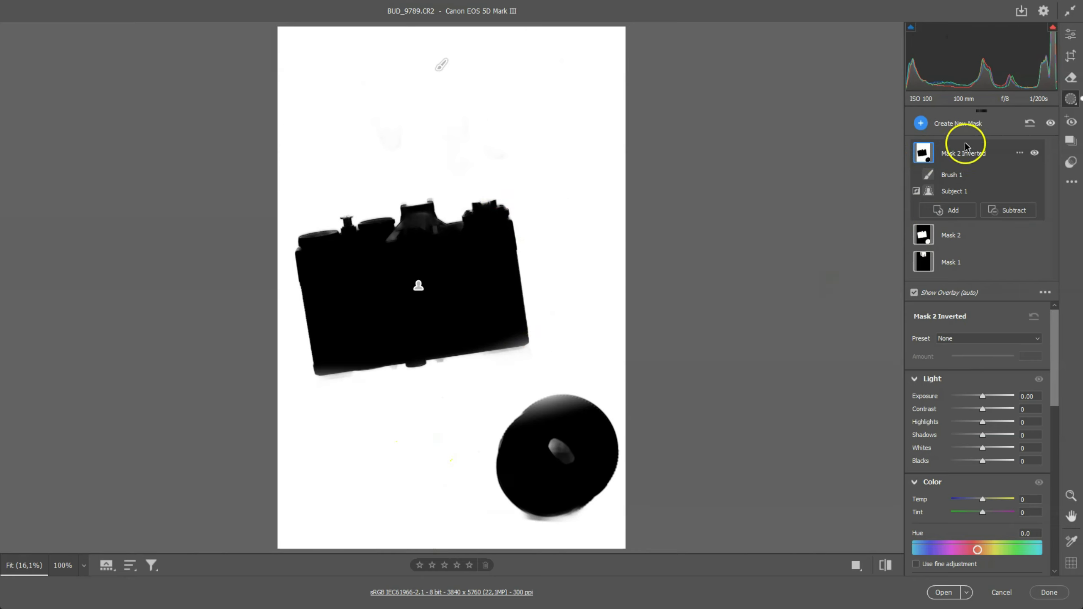
{"action": "mouse_move", "coordinate": [972, 153]}
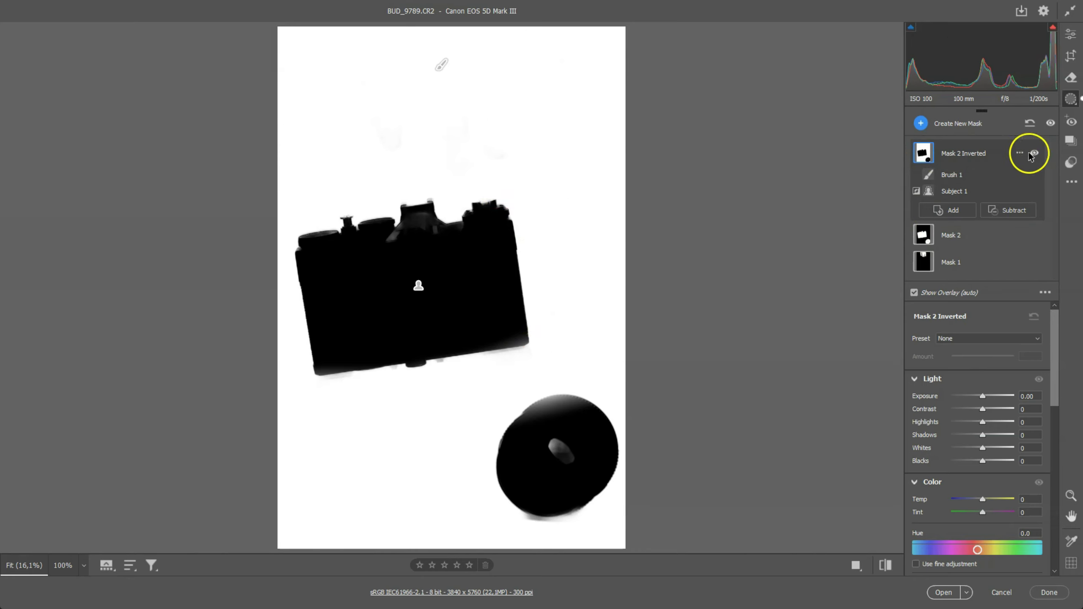
{"action": "left_click", "coordinate": [1018, 154]}
{"action": "mouse_move", "coordinate": [952, 208]}
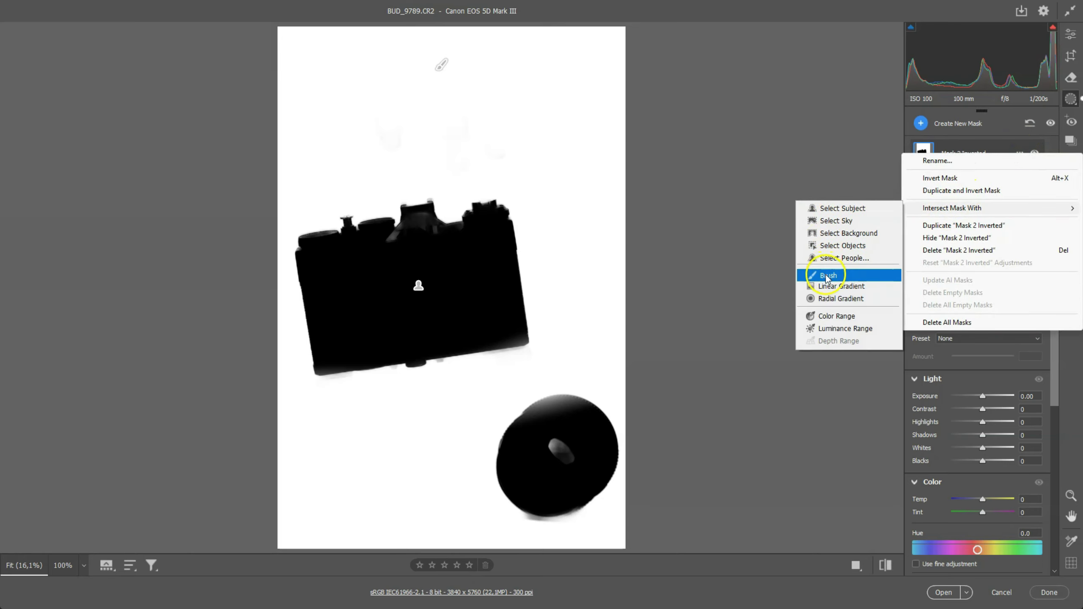
{"action": "left_click", "coordinate": [841, 286]}
{"action": "left_click_drag", "start_coordinate": [433, 494], "coordinate": [434, 352]}
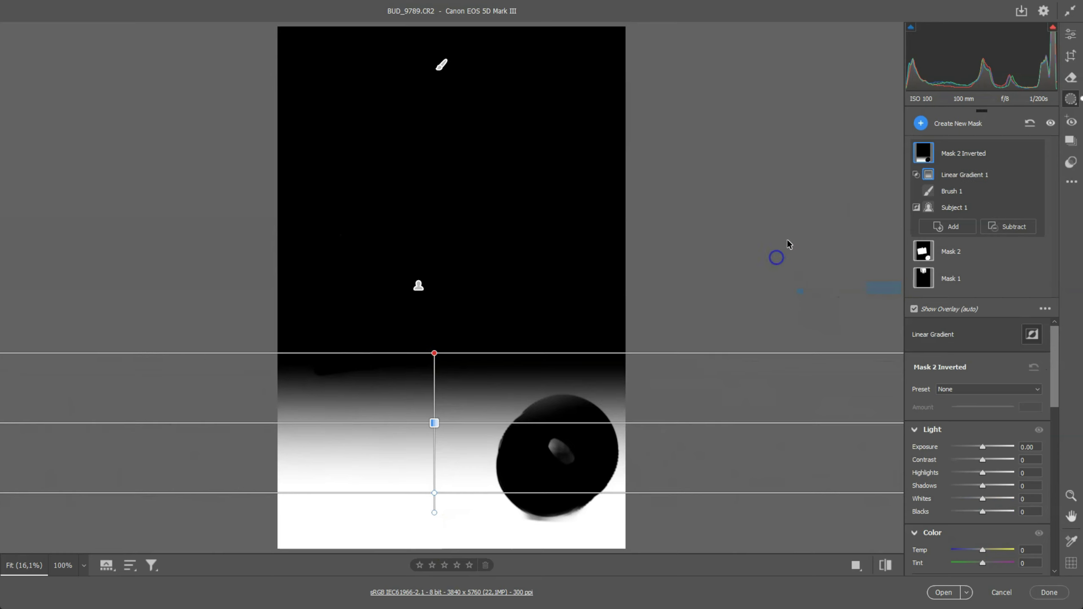
Step: On Mask 1, set Contrast and Highlights -100, Temp +11, Tint +49, Saturation -18, Texture -16, Clarity -58
{"action": "left_click", "coordinate": [926, 280]}
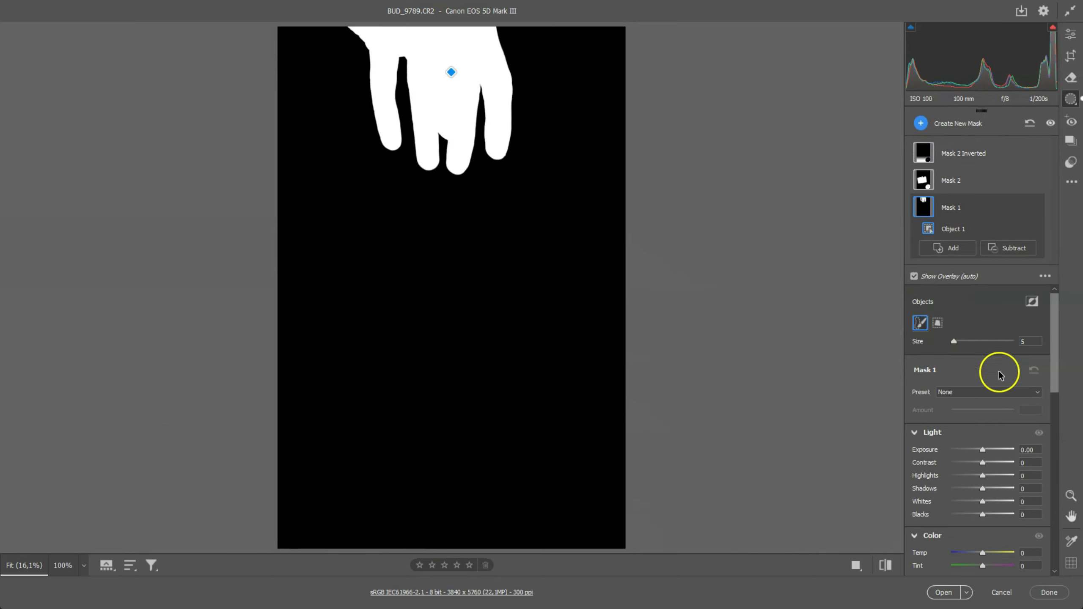
{"action": "mouse_move", "coordinate": [982, 463]}
{"action": "left_mouse_down"}
{"action": "mouse_move", "coordinate": [929, 465]}
{"action": "mouse_move", "coordinate": [962, 474]}
{"action": "left_mouse_up"}
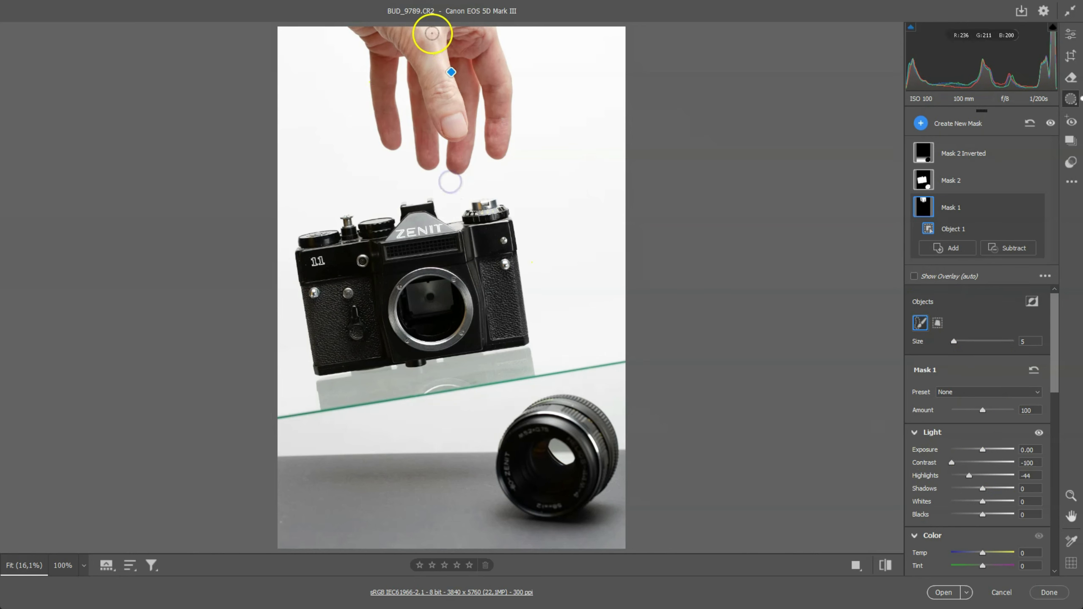
{"action": "left_click_drag", "start_coordinate": [969, 475], "coordinate": [939, 474]}
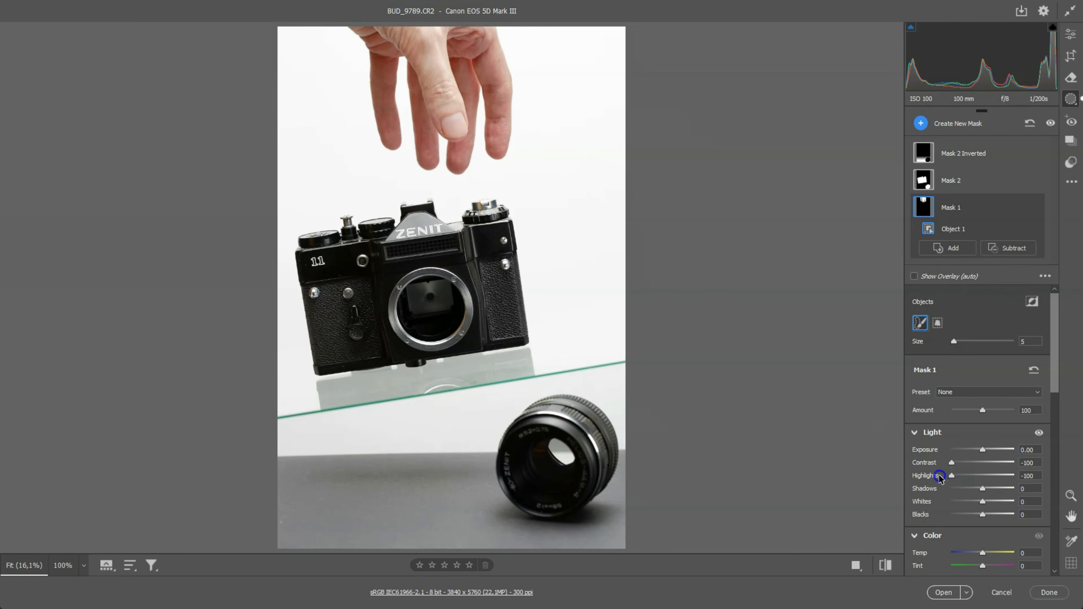
{"action": "scroll", "coordinate": [1037, 475], "scroll_direction": "down", "scroll_amount": 3}
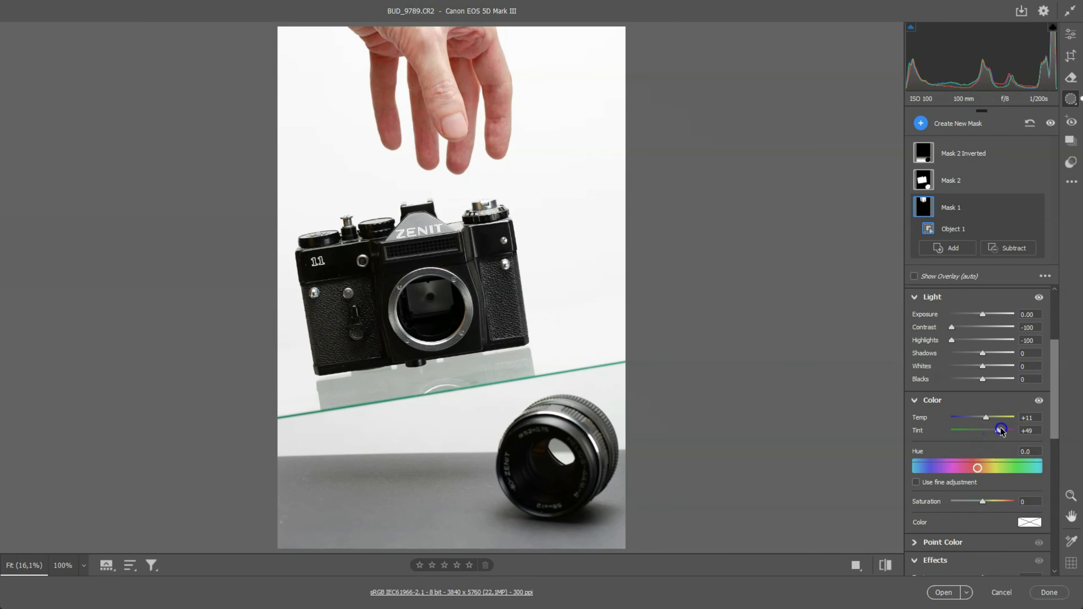
{"action": "left_click_drag", "start_coordinate": [1053, 376], "coordinate": [1057, 408]}
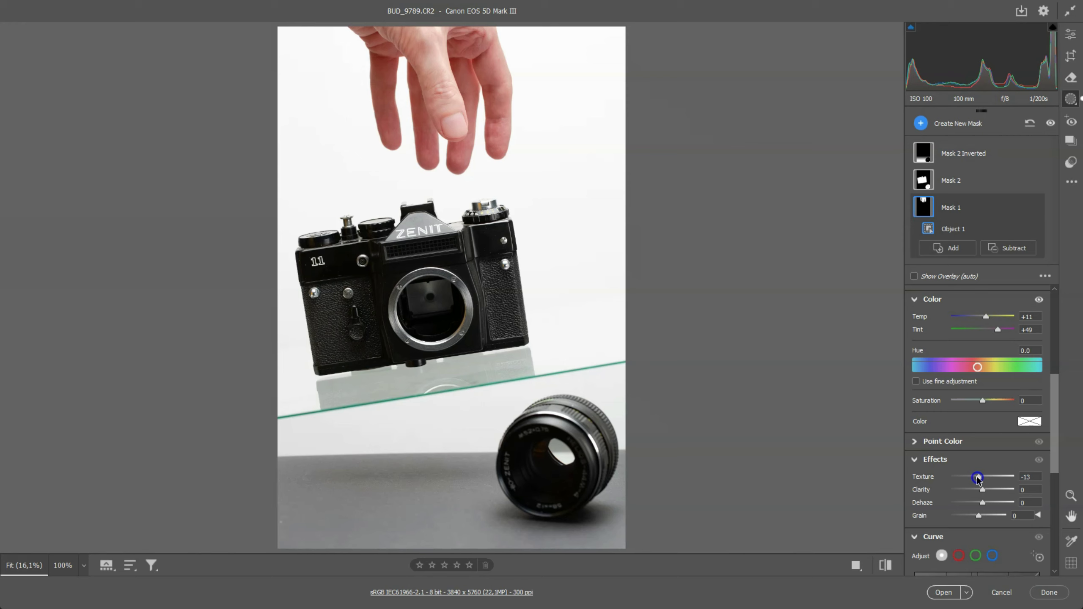
{"action": "mouse_move", "coordinate": [982, 489]}
{"action": "left_mouse_down"}
{"action": "mouse_move", "coordinate": [955, 489]}
{"action": "mouse_move", "coordinate": [971, 489]}
{"action": "left_mouse_up"}
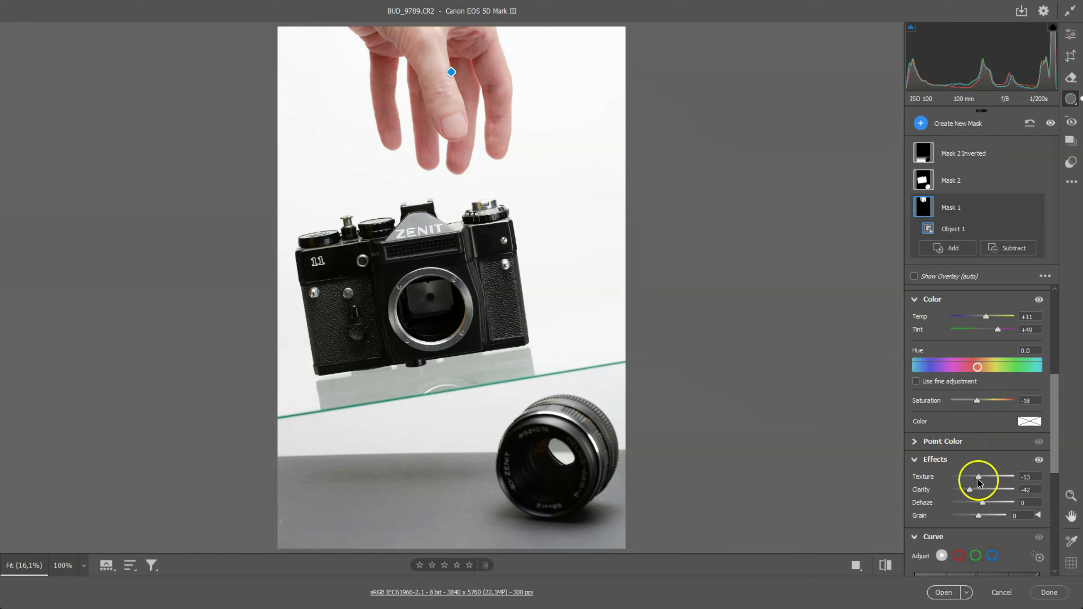
{"action": "left_click_drag", "start_coordinate": [978, 478], "coordinate": [976, 478]}
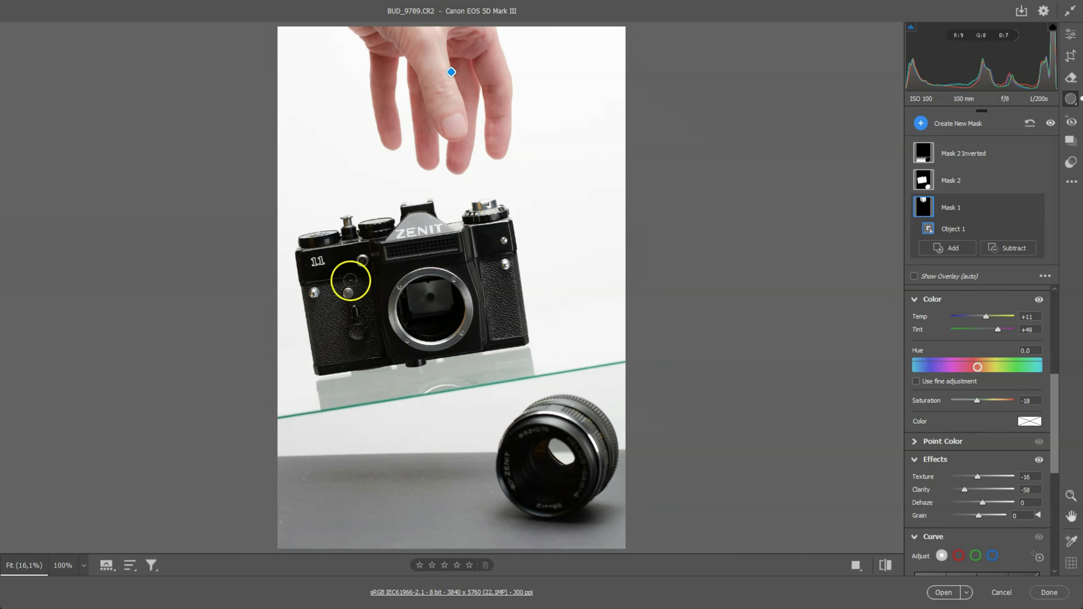
{"action": "left_click_drag", "start_coordinate": [1057, 443], "coordinate": [1050, 298]}
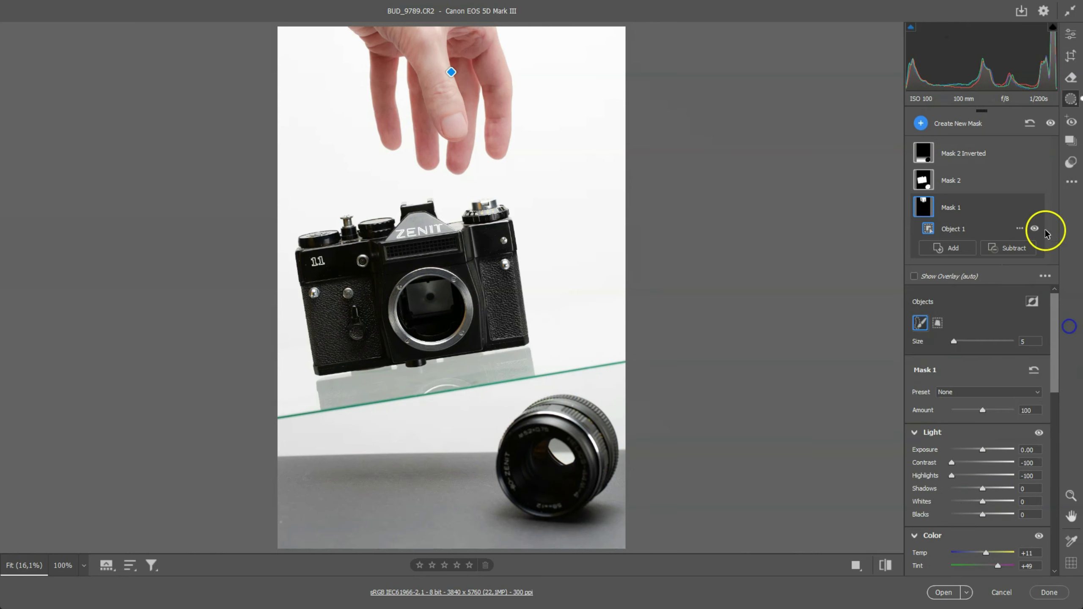
Step: On Mask 2, set Exposure -0.85, Contrast -69, Shadows +45, Blacks -38 and Dehaze -16
{"action": "left_click", "coordinate": [983, 181]}
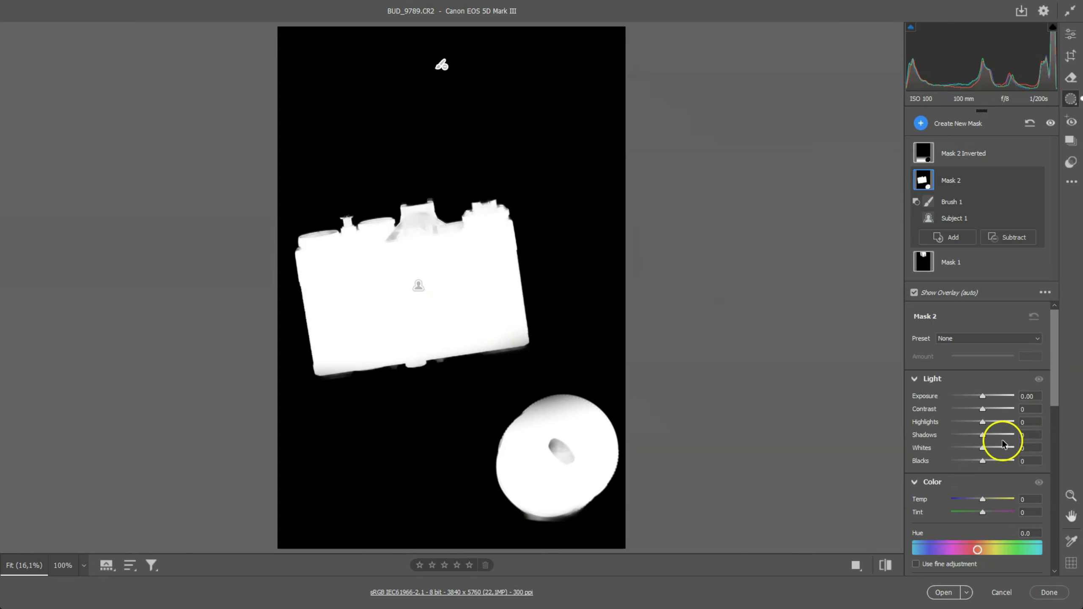
{"action": "left_click_drag", "start_coordinate": [982, 396], "coordinate": [988, 396]}
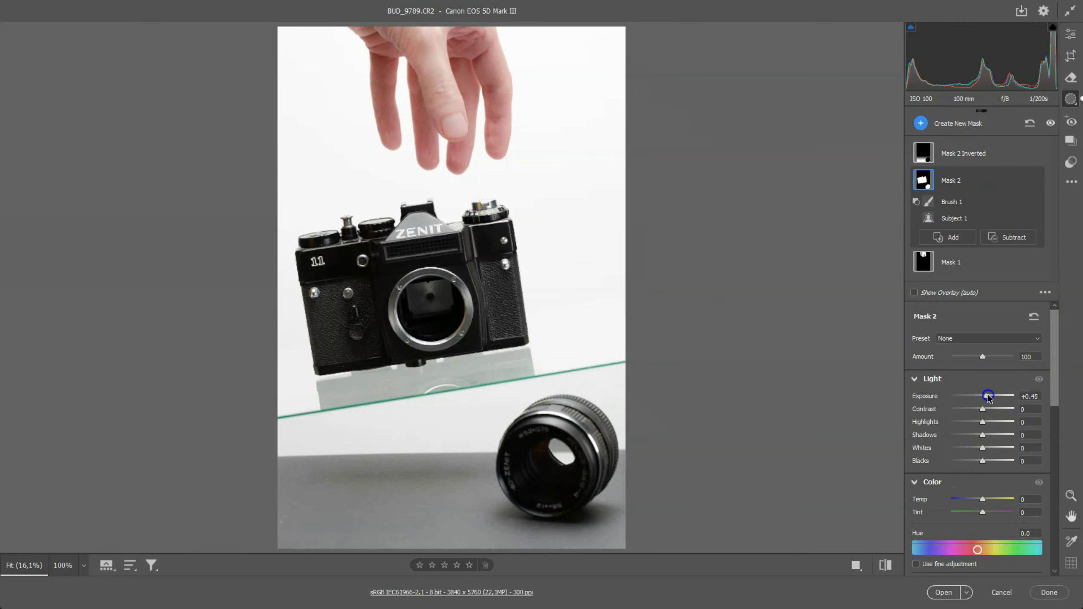
{"action": "mouse_move", "coordinate": [990, 436]}
{"action": "left_mouse_down"}
{"action": "mouse_move", "coordinate": [964, 408]}
{"action": "mouse_move", "coordinate": [998, 435]}
{"action": "mouse_move", "coordinate": [970, 459]}
{"action": "left_mouse_up"}
{"action": "double_click", "coordinate": [986, 395]}
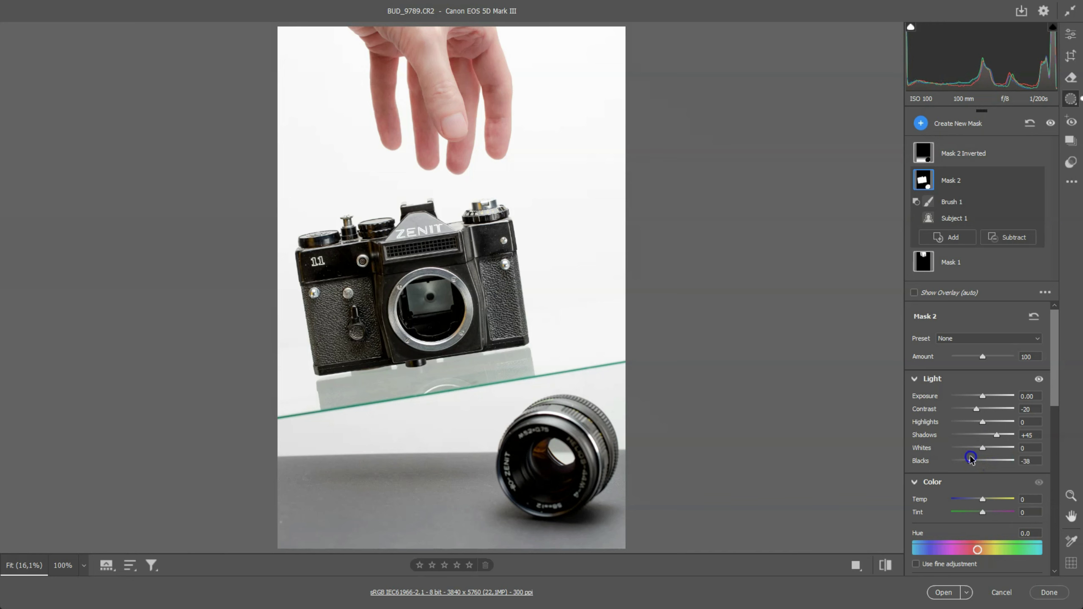
{"action": "left_click_drag", "start_coordinate": [976, 410], "coordinate": [945, 413]}
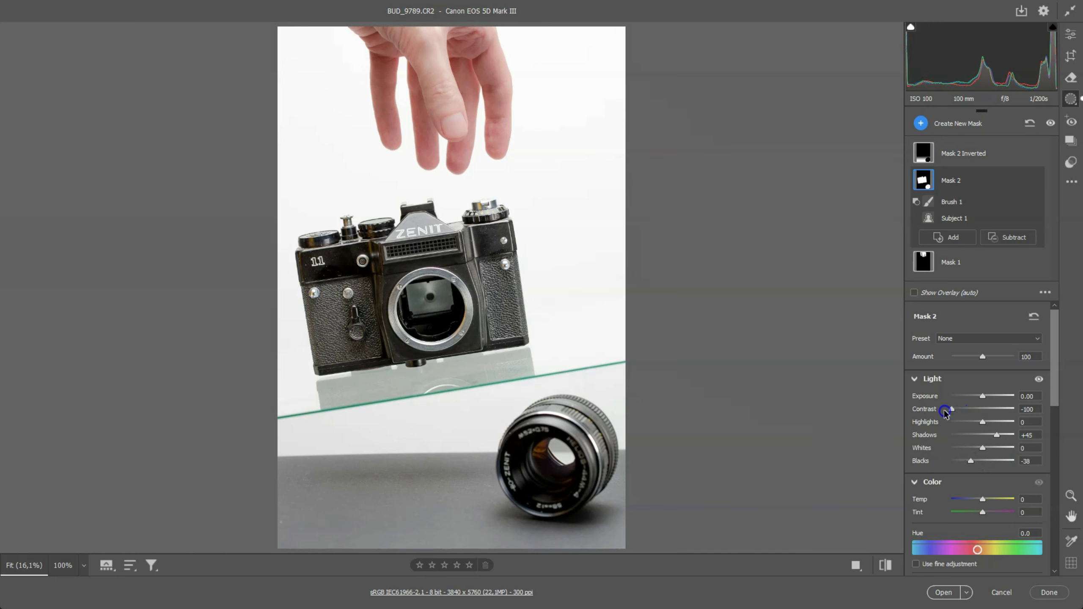
{"action": "left_click_drag", "start_coordinate": [1054, 358], "coordinate": [1056, 412]}
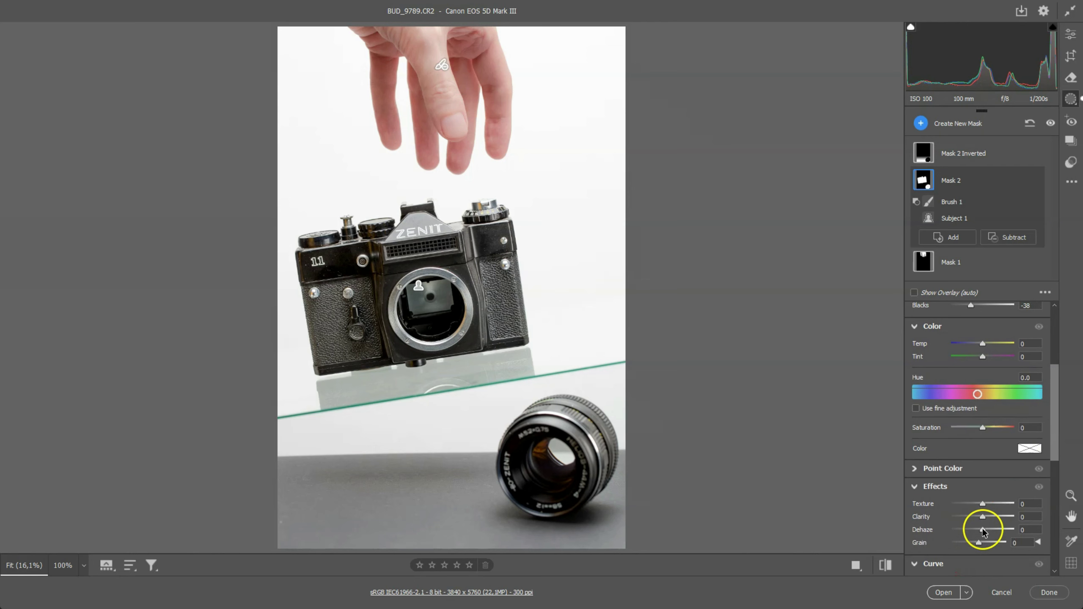
{"action": "left_click_drag", "start_coordinate": [980, 532], "coordinate": [979, 532]}
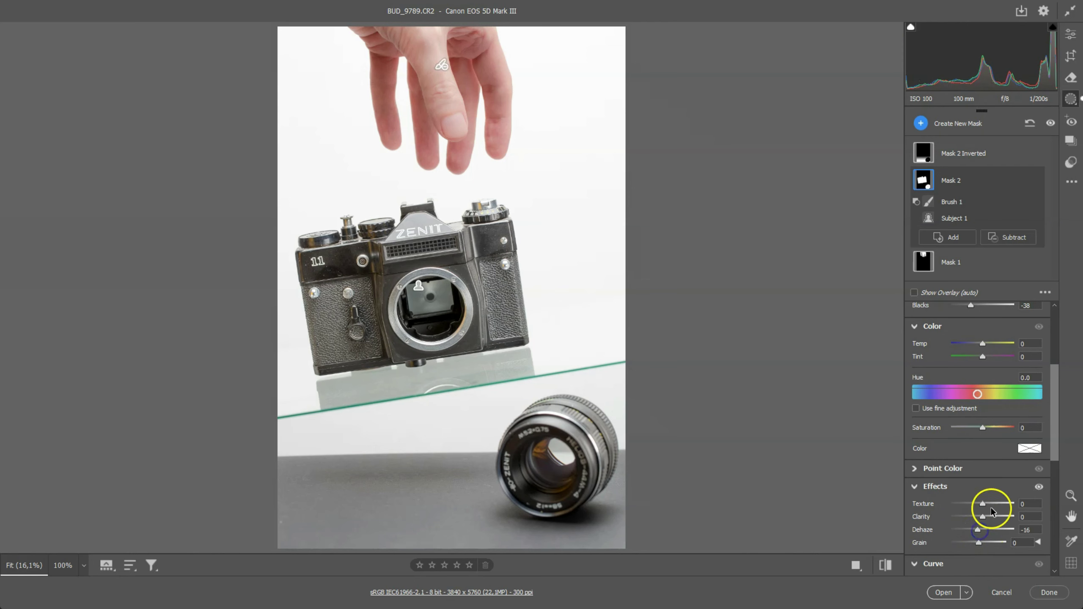
{"action": "left_click_drag", "start_coordinate": [1054, 430], "coordinate": [1053, 368]}
{"action": "left_click_drag", "start_coordinate": [982, 396], "coordinate": [976, 396]}
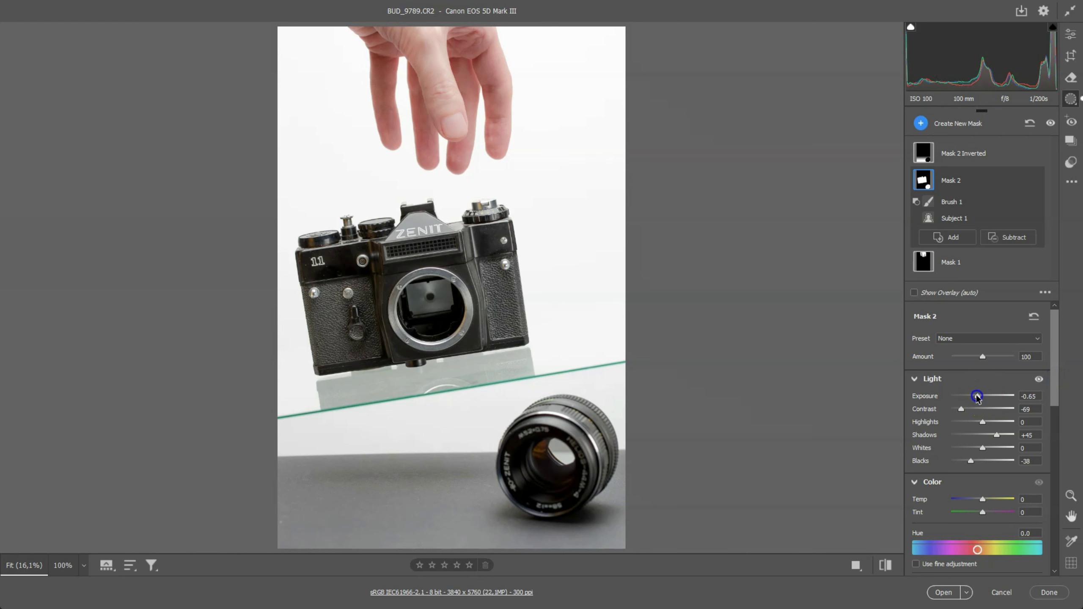
{"action": "left_click_drag", "start_coordinate": [975, 396], "coordinate": [975, 396]}
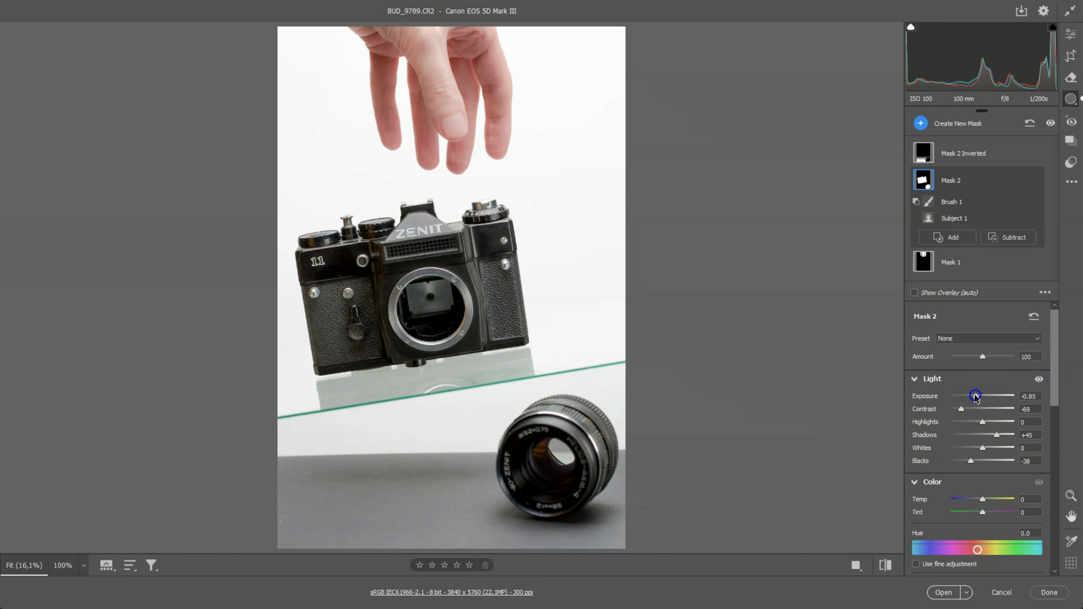
{"action": "left_click", "coordinate": [883, 565]}
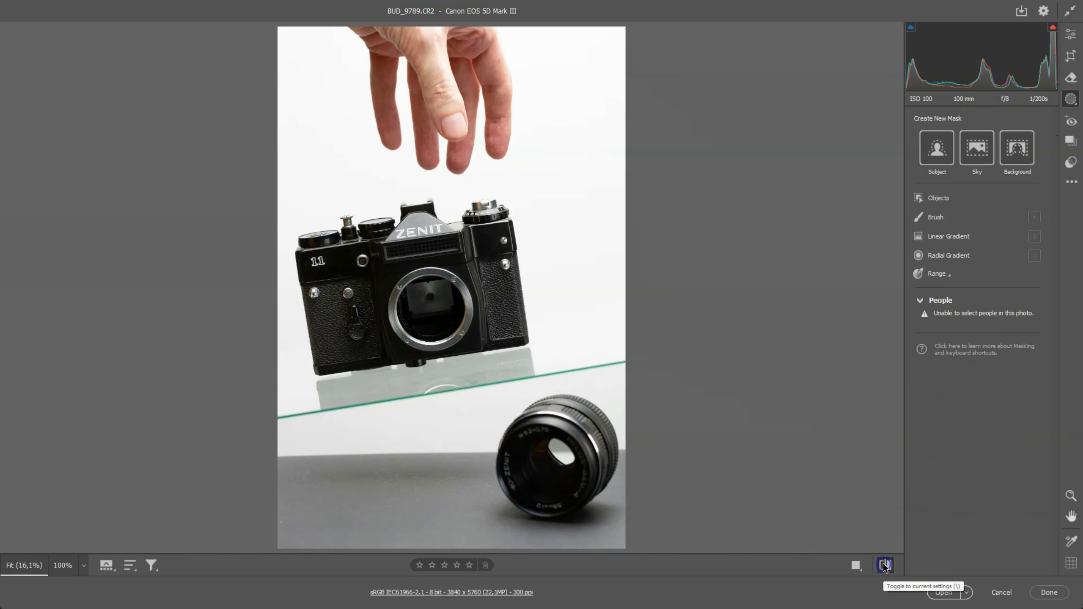
{"action": "left_click", "coordinate": [883, 565]}
{"action": "left_click", "coordinate": [884, 565]}
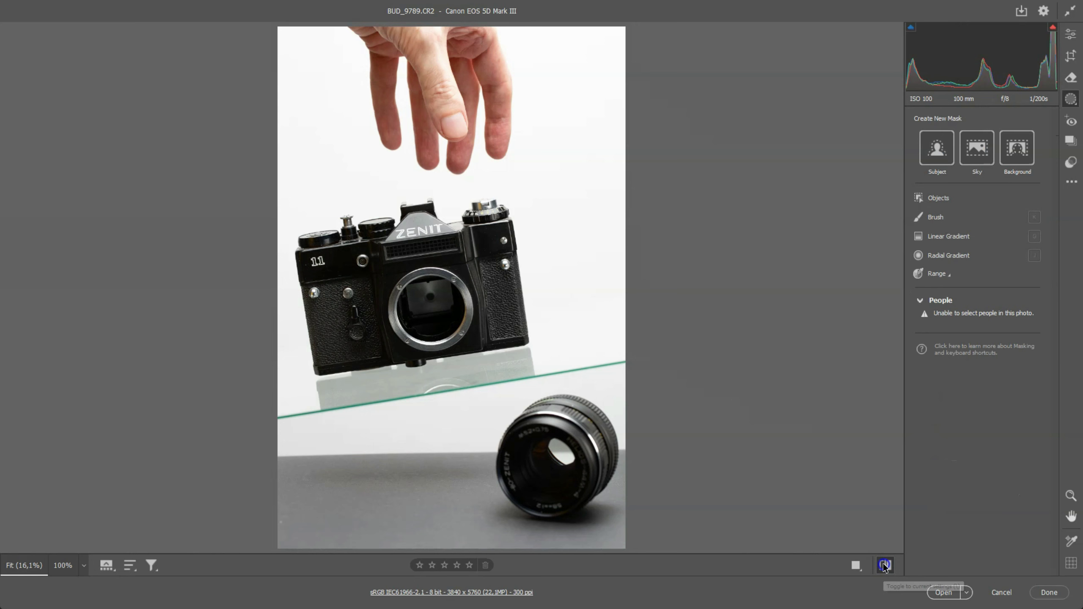
{"action": "left_click", "coordinate": [883, 565]}
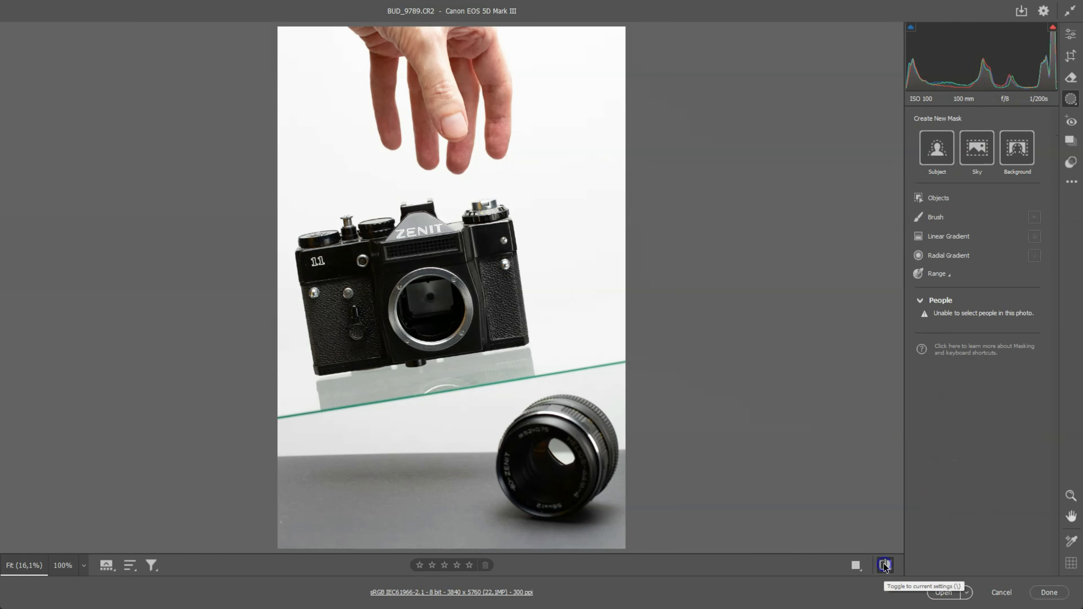
{"action": "left_click", "coordinate": [884, 565]}
{"action": "left_click", "coordinate": [883, 565]}
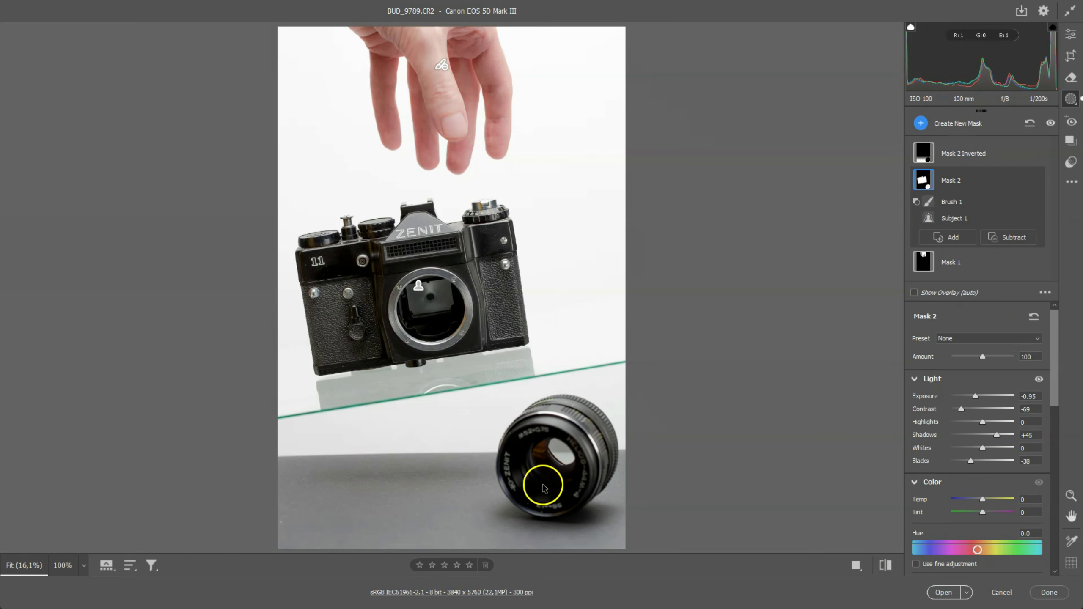
{"action": "mouse_move", "coordinate": [972, 153]}
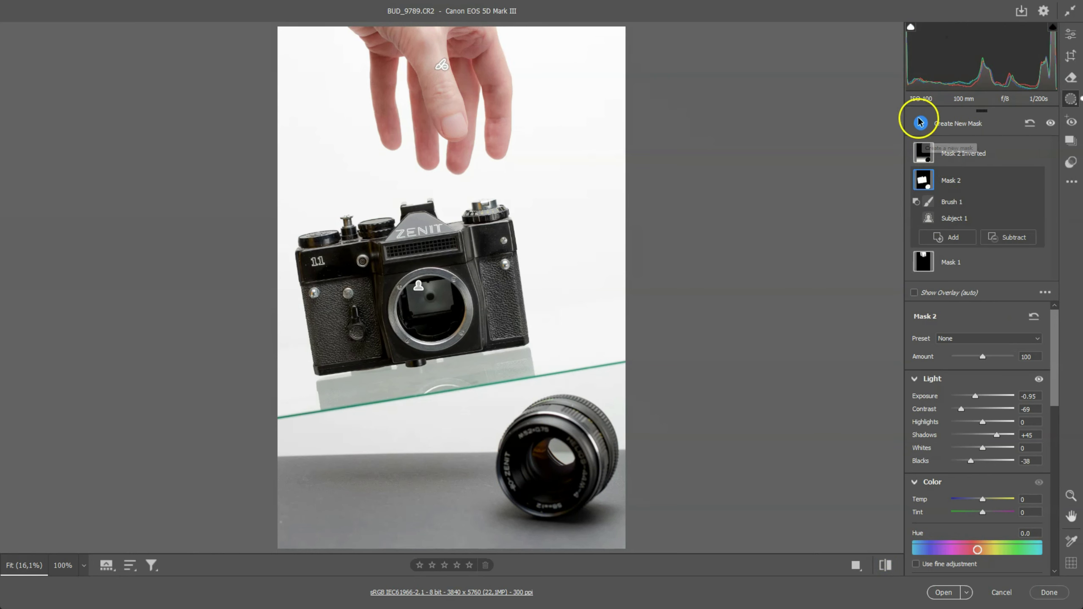
Step: Draw a radial gradient mask and fit it over the lens on the table
{"action": "left_click", "coordinate": [920, 123]}
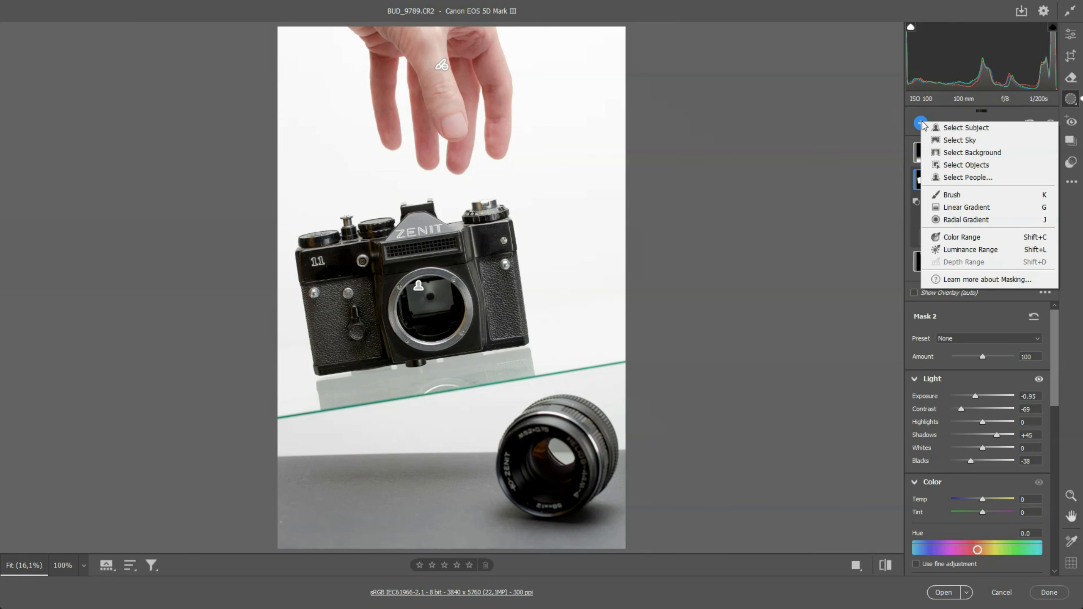
{"action": "left_click", "coordinate": [953, 221]}
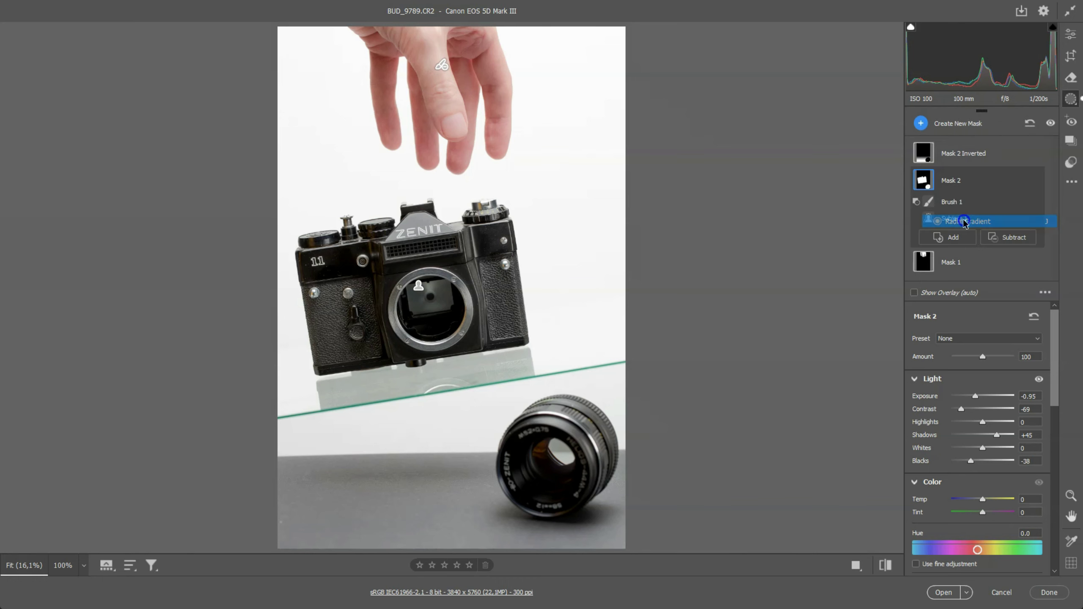
{"action": "mouse_move", "coordinate": [537, 465]}
{"action": "left_mouse_down"}
{"action": "mouse_move", "coordinate": [571, 498]}
{"action": "mouse_move", "coordinate": [561, 489]}
{"action": "left_mouse_up"}
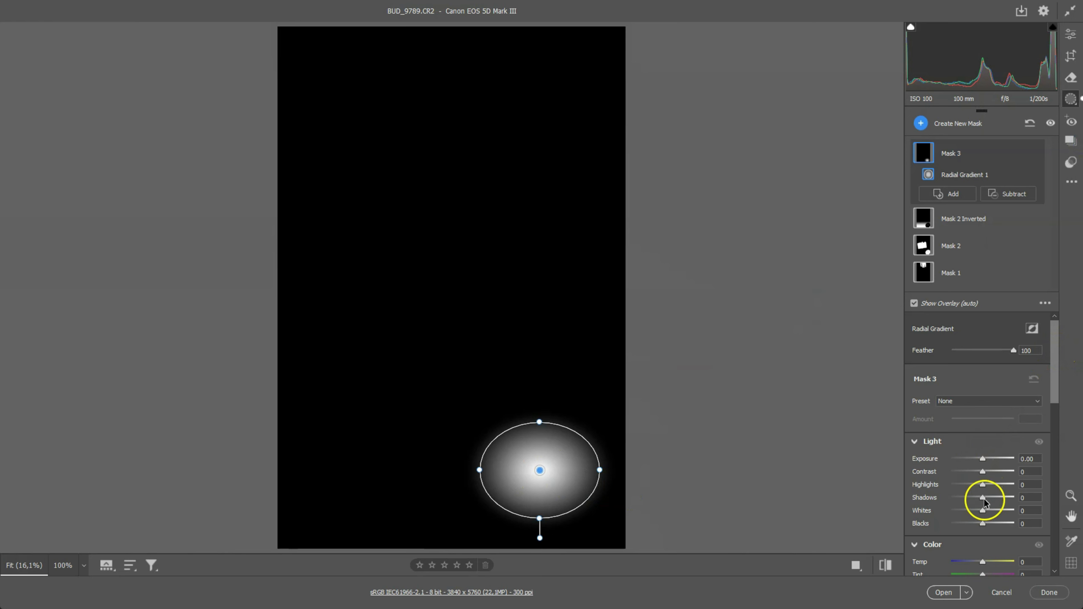
{"action": "left_click_drag", "start_coordinate": [982, 499], "coordinate": [995, 498]}
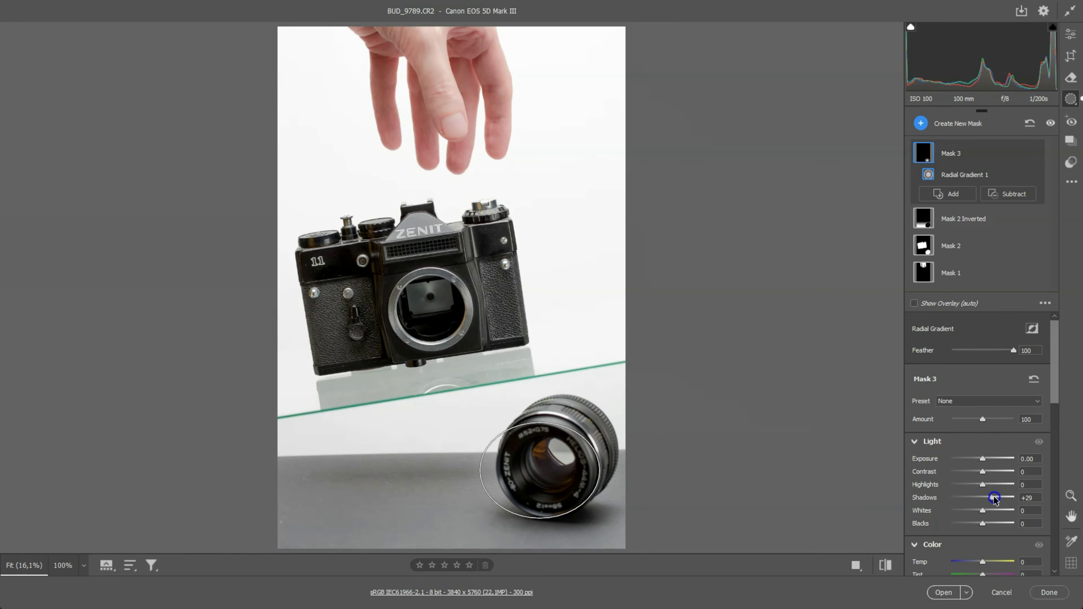
{"action": "left_click_drag", "start_coordinate": [527, 490], "coordinate": [532, 497]}
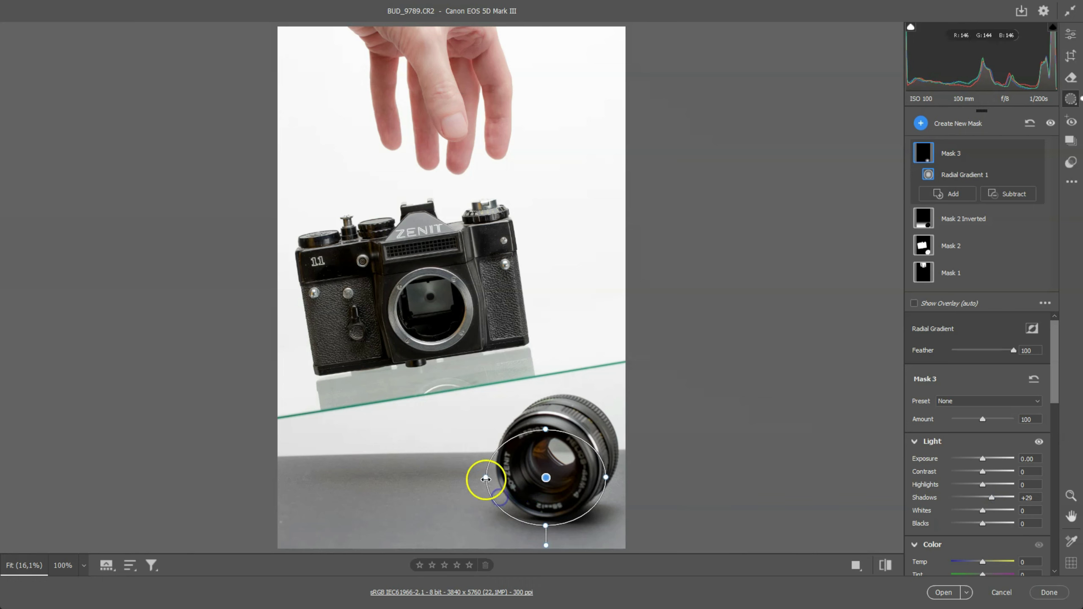
{"action": "mouse_move", "coordinate": [485, 479]}
{"action": "left_mouse_down"}
{"action": "mouse_move", "coordinate": [495, 474]}
{"action": "mouse_move", "coordinate": [496, 499]}
{"action": "left_mouse_up"}
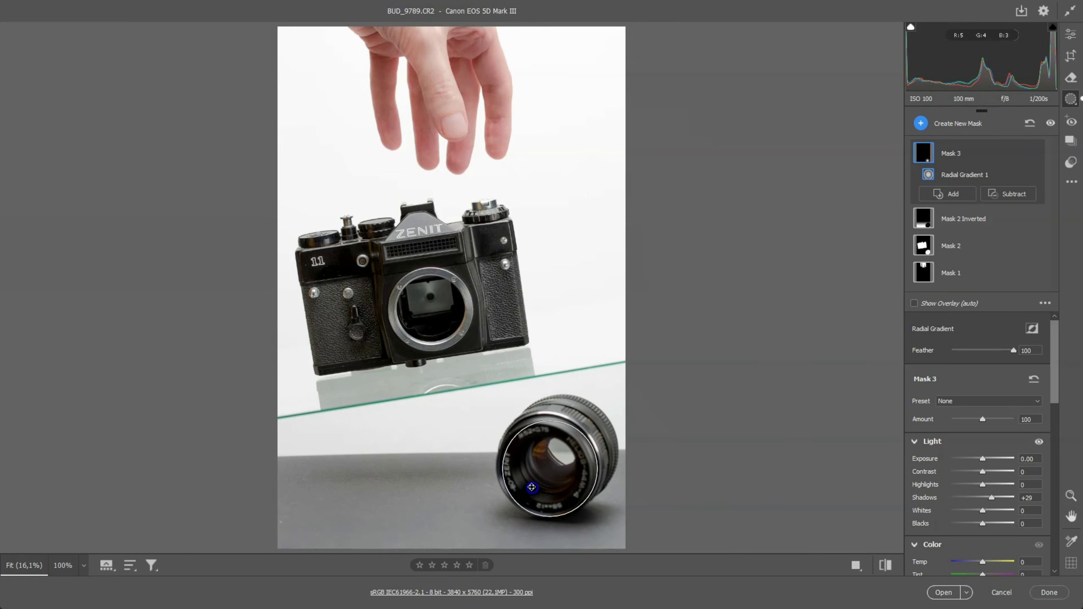
Step: Set the radial mask's Shadows to +38
{"action": "left_click", "coordinate": [991, 497]}
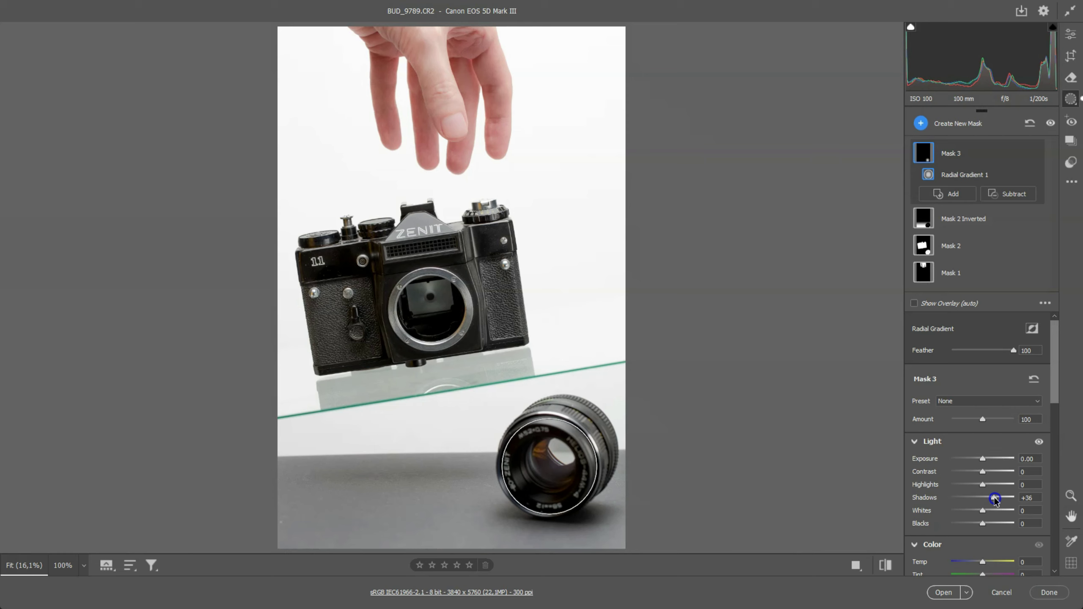
{"action": "left_click_drag", "start_coordinate": [994, 499], "coordinate": [1022, 495]}
{"action": "left_click_drag", "start_coordinate": [1020, 495], "coordinate": [991, 496]}
{"action": "left_click", "coordinate": [533, 472]}
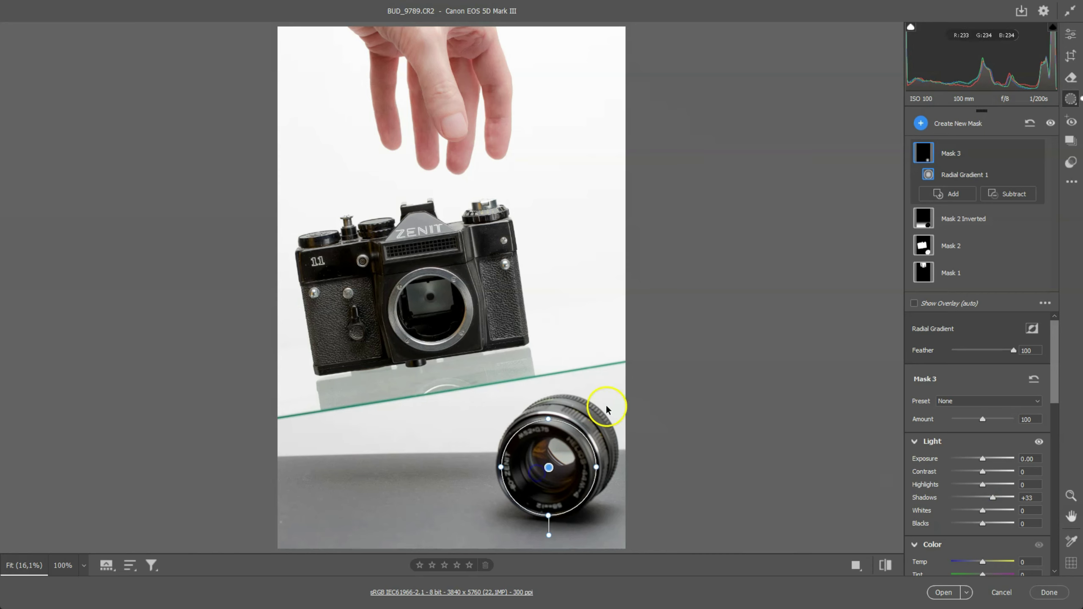
{"action": "left_click_drag", "start_coordinate": [992, 498], "coordinate": [995, 497]}
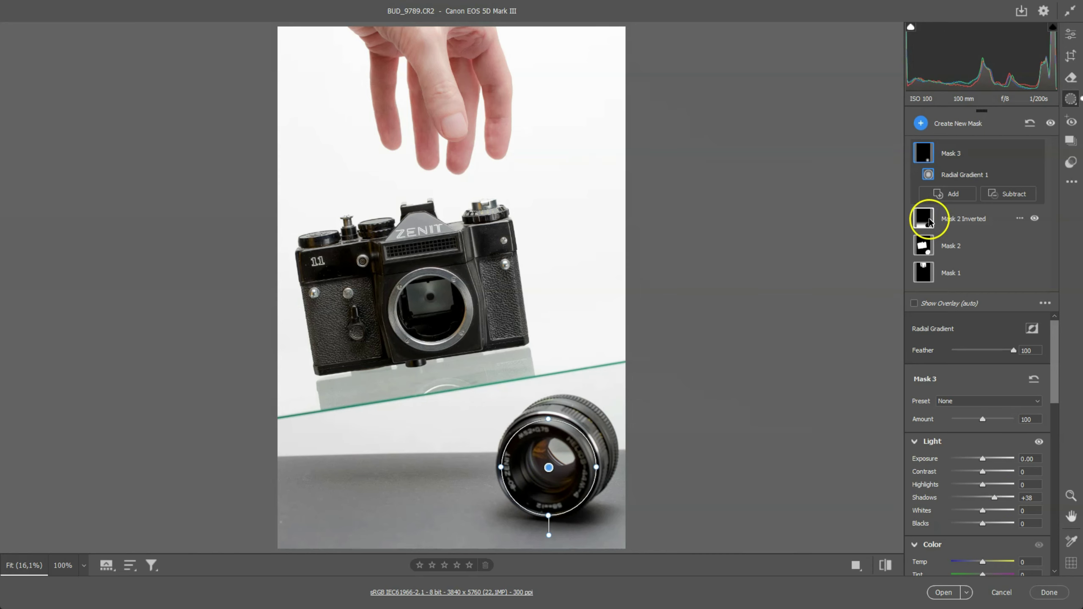
Step: On Mask 2 Inverted, set Blacks -100, Exposure 0, Highlights +20, Shadows -36, then open in Photoshop
{"action": "left_click", "coordinate": [938, 220]}
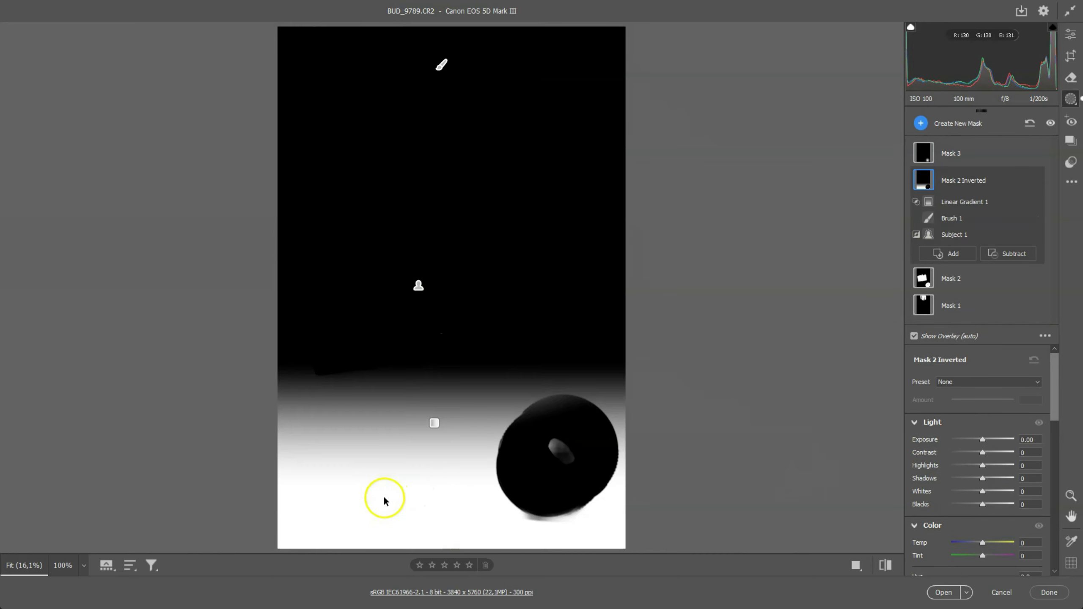
{"action": "left_click", "coordinate": [983, 440]}
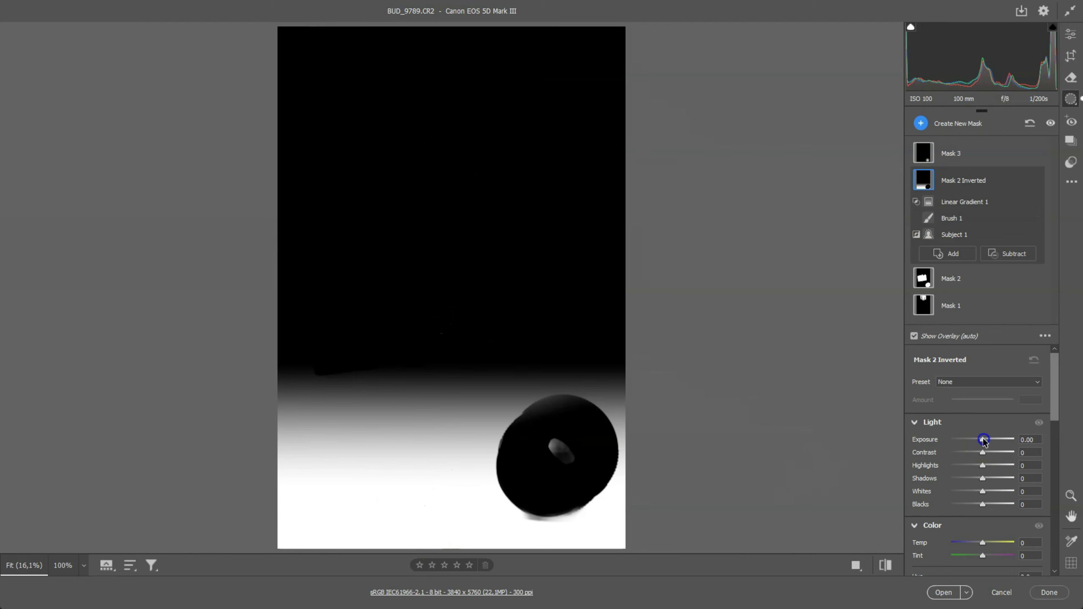
{"action": "left_click_drag", "start_coordinate": [985, 441], "coordinate": [982, 442]}
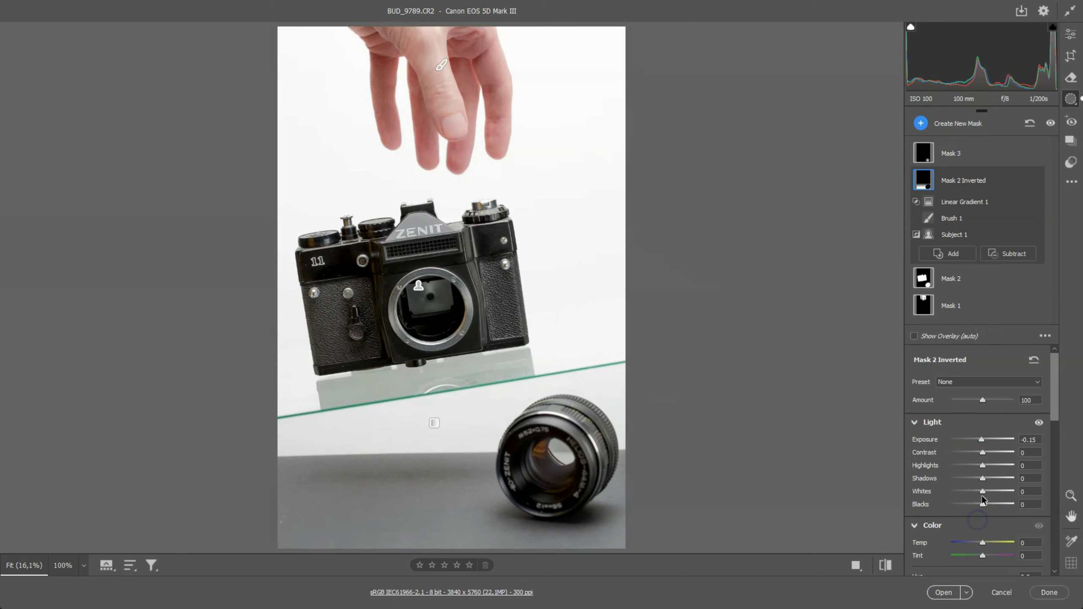
{"action": "left_click_drag", "start_coordinate": [983, 507], "coordinate": [952, 498]}
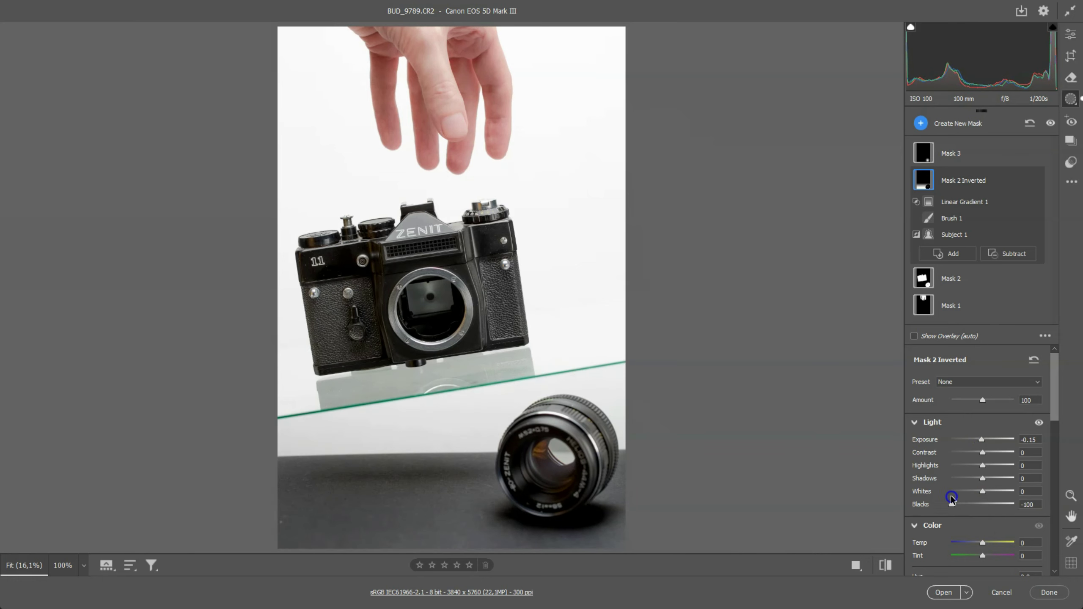
{"action": "double_click", "coordinate": [981, 439]}
{"action": "left_click_drag", "start_coordinate": [986, 469], "coordinate": [974, 477]}
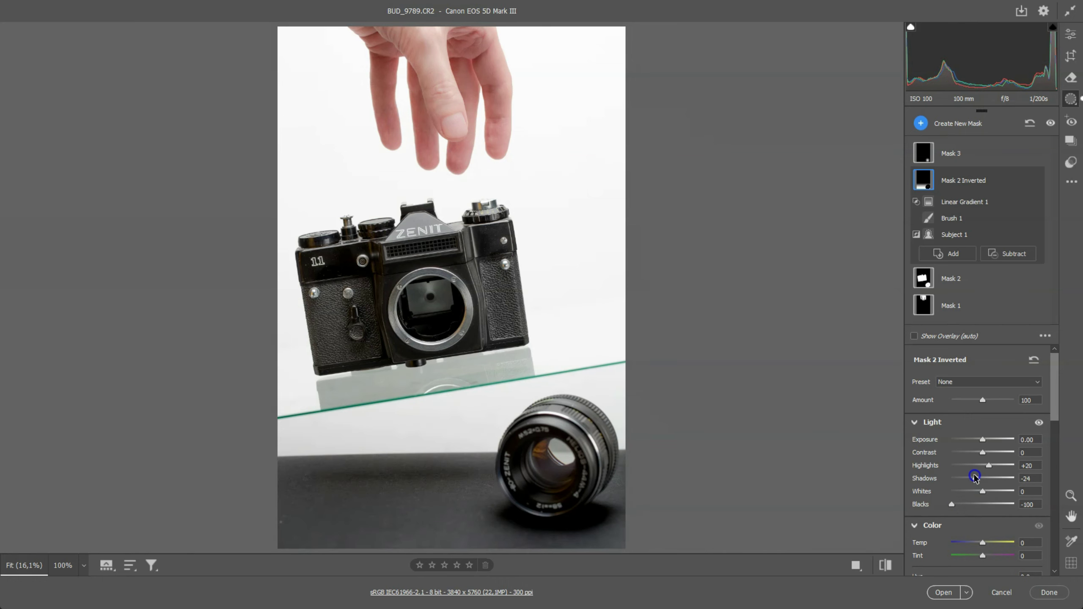
{"action": "mouse_move", "coordinate": [974, 477]}
{"action": "left_mouse_down"}
{"action": "mouse_move", "coordinate": [993, 471]}
{"action": "mouse_move", "coordinate": [971, 472]}
{"action": "left_mouse_up"}
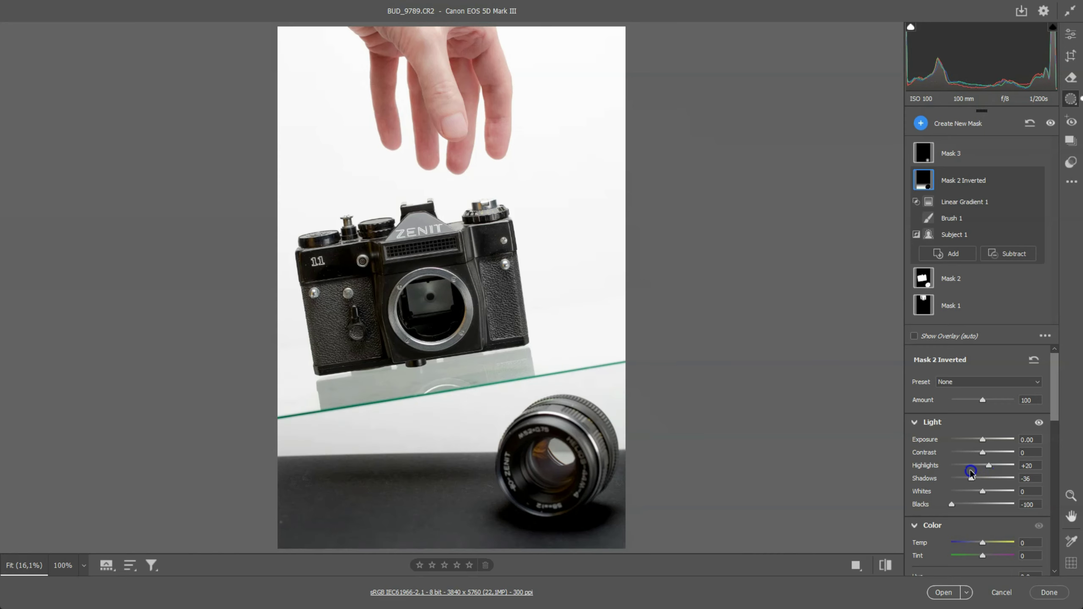
{"action": "left_click", "coordinate": [941, 592]}
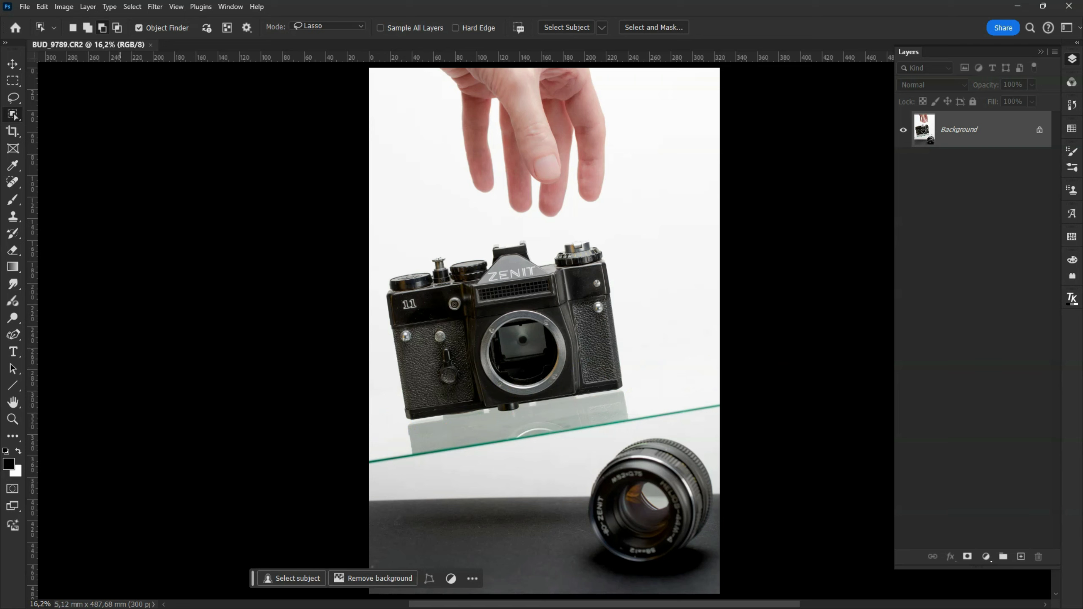
Step: Select the Zenit camera with the Object Selection Tool, then invert the selection
{"action": "right_click", "coordinate": [24, 115]}
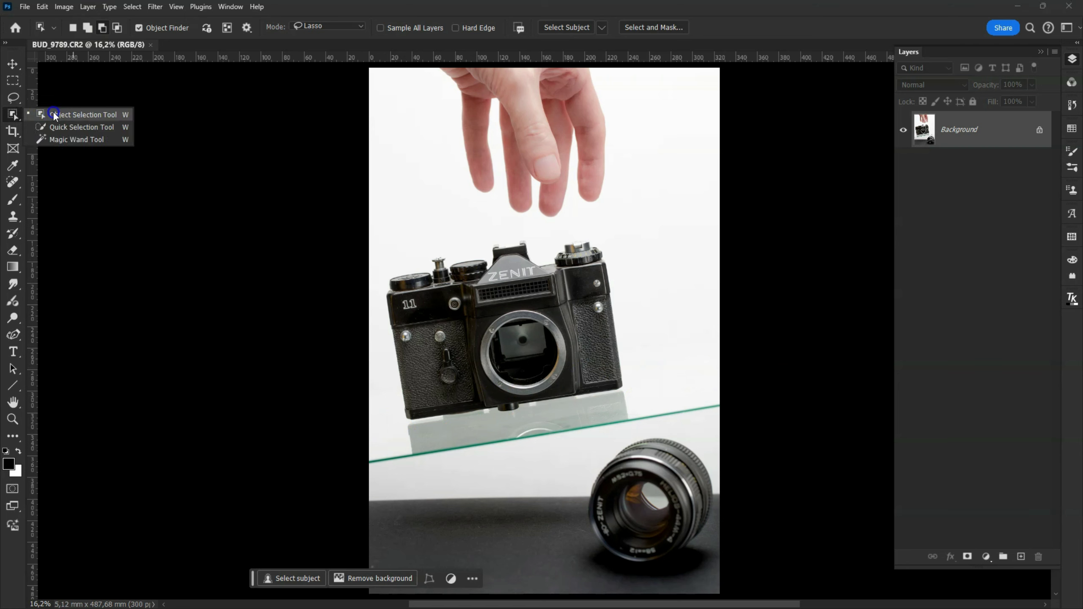
{"action": "left_click", "coordinate": [65, 115]}
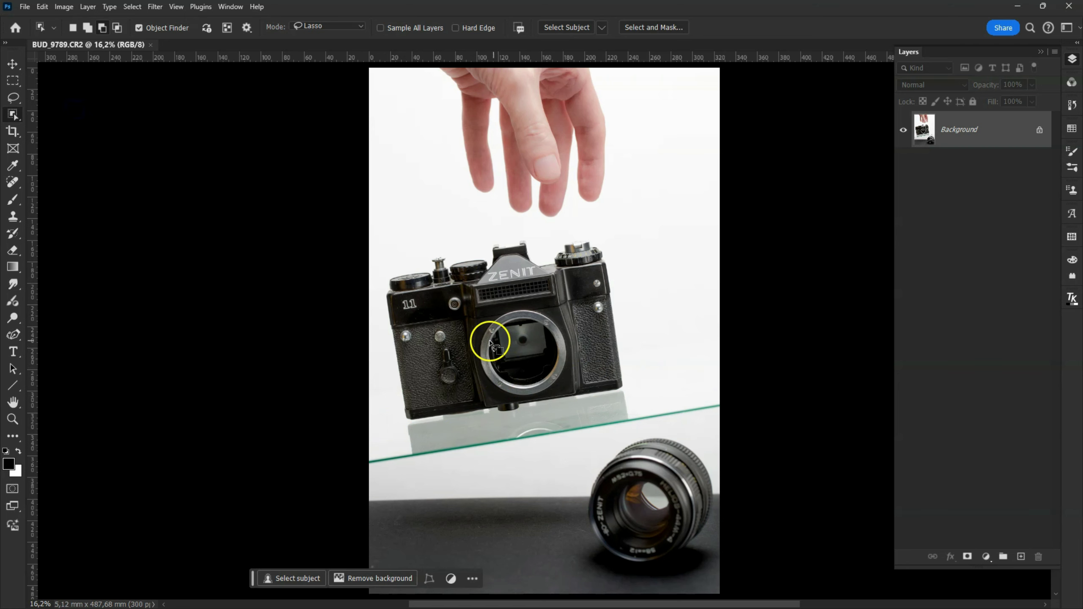
{"action": "left_click_drag", "start_coordinate": [402, 424], "coordinate": [385, 364]}
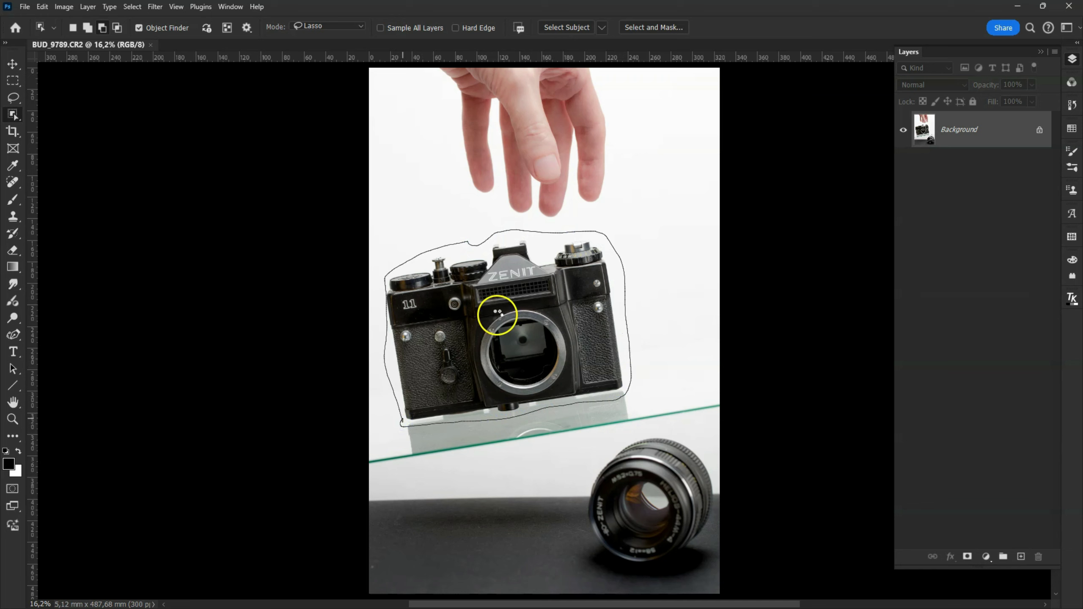
{"action": "right_click", "coordinate": [501, 315]}
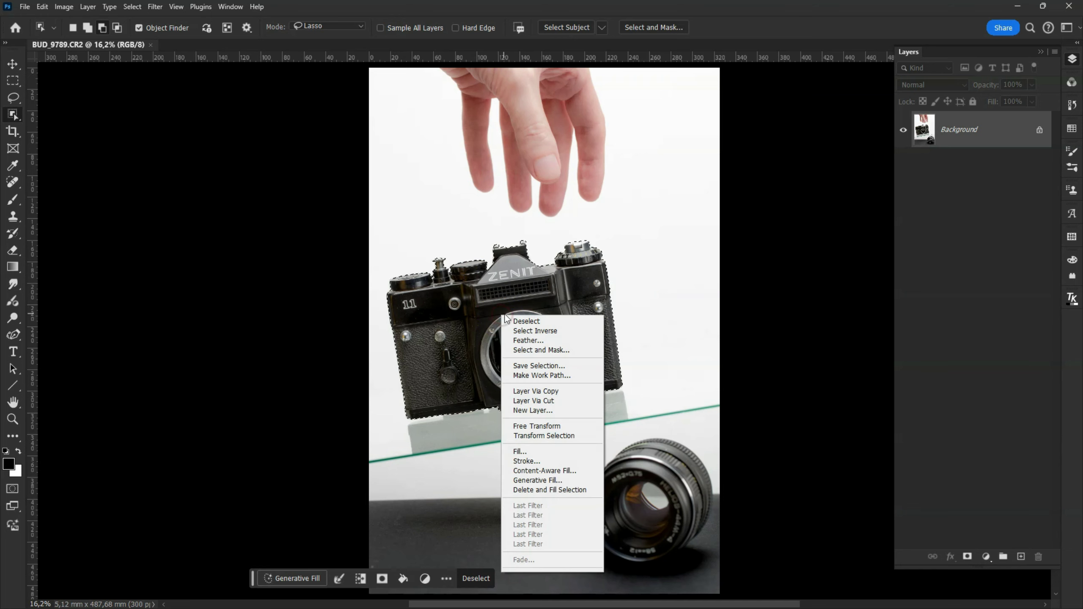
{"action": "left_click", "coordinate": [524, 332]}
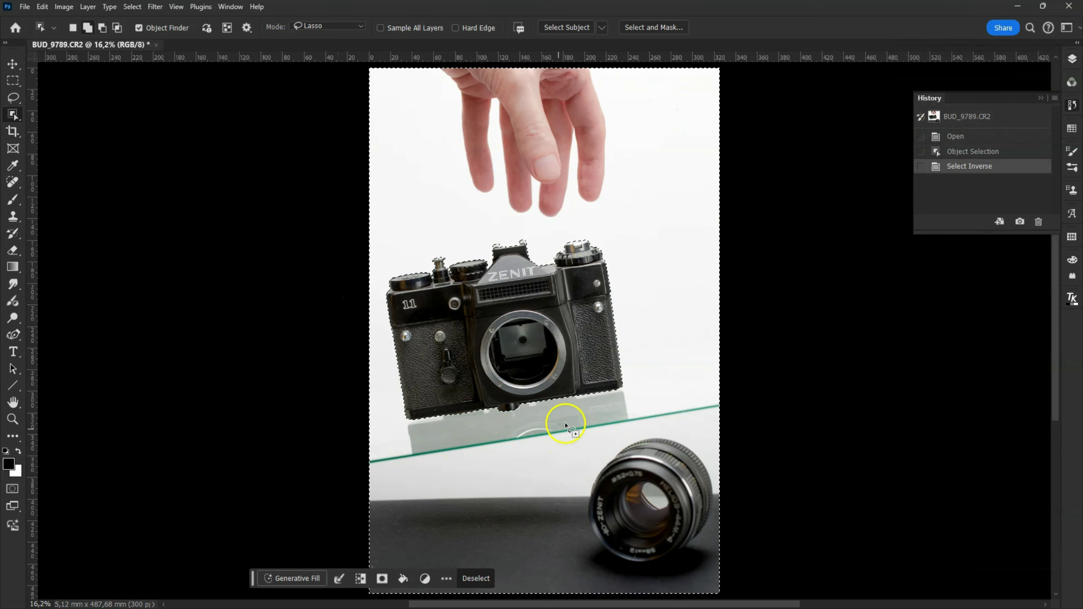
Step: Set the Lasso Tool to Intersect mode with a 20 px feather
{"action": "left_click", "coordinate": [14, 100]}
{"action": "left_click", "coordinate": [118, 28]}
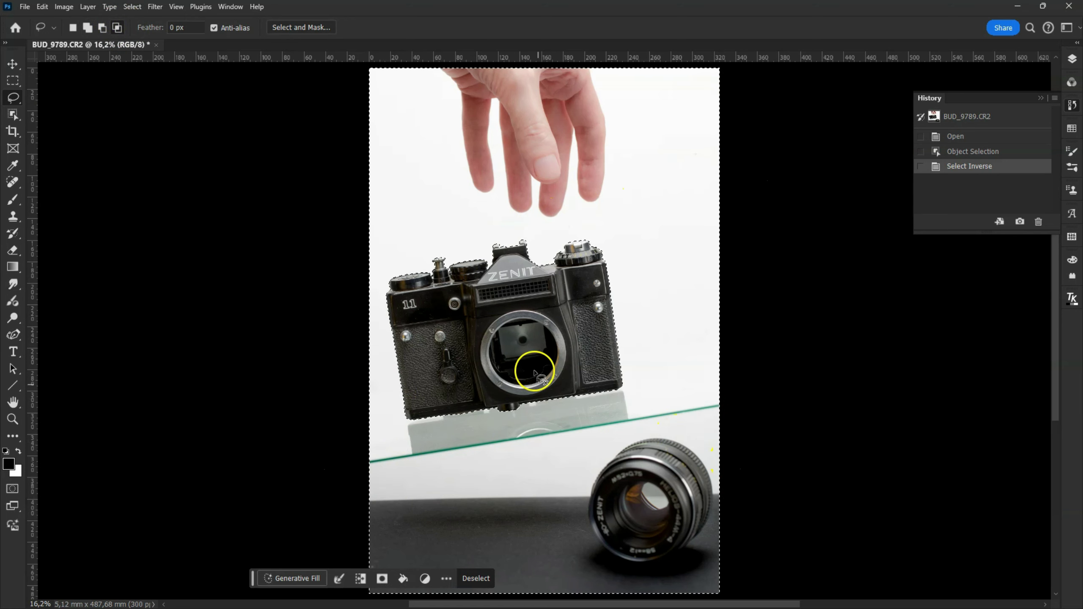
{"action": "left_click", "coordinate": [177, 29]}
{"action": "type", "text": "20"}
{"action": "key", "text": "Return"}
Step: Lasso a band between the hand and the lens, previewing it in Quick Mask
{"action": "left_click_drag", "start_coordinate": [442, 477], "coordinate": [631, 205]}
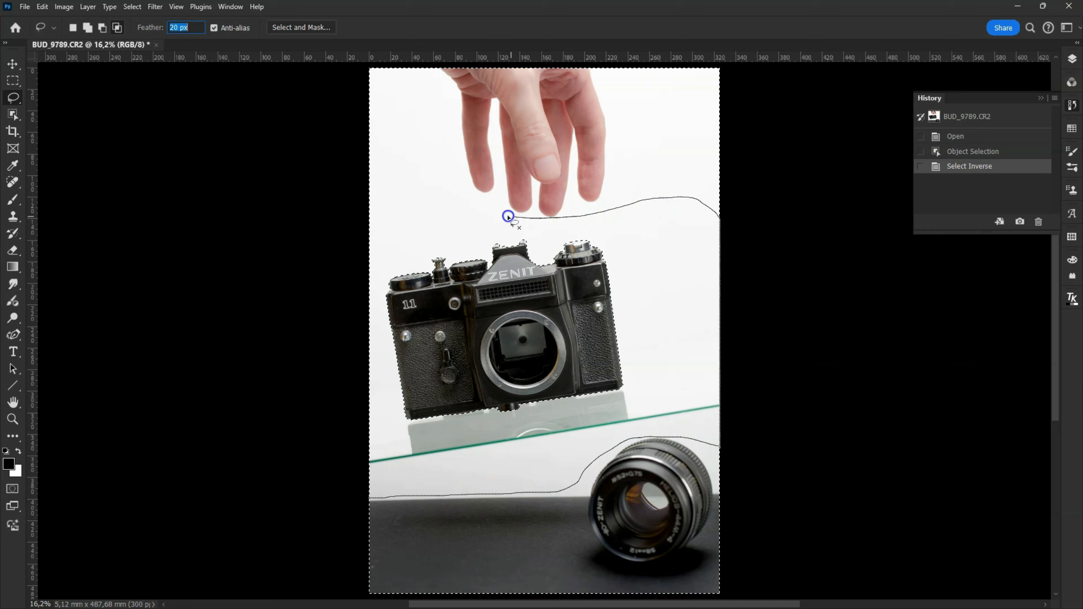
{"action": "left_click_drag", "start_coordinate": [521, 218], "coordinate": [299, 388]}
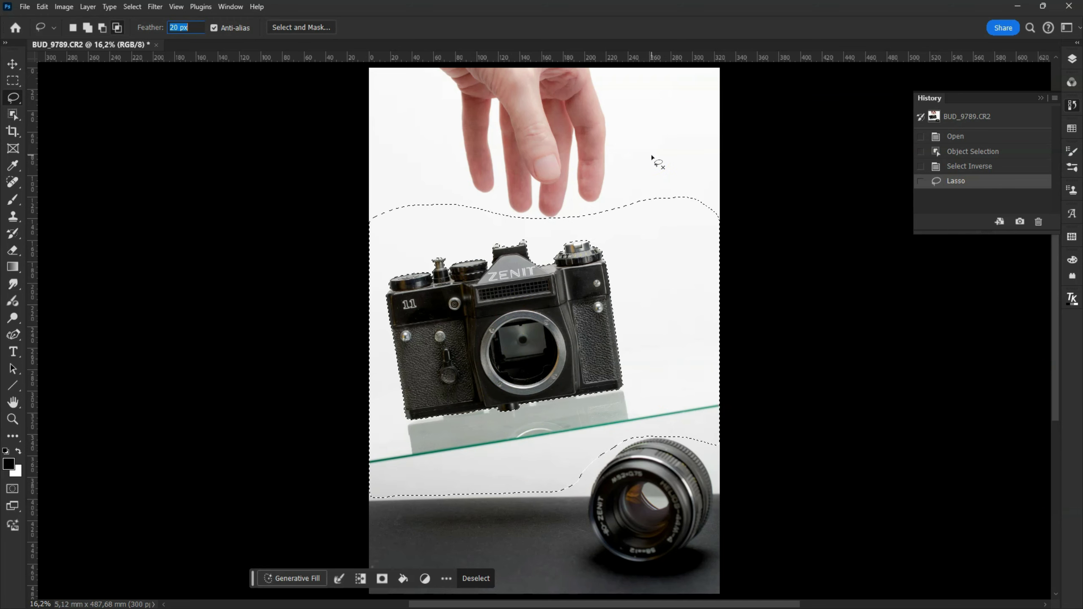
{"action": "left_click_drag", "start_coordinate": [662, 114], "coordinate": [656, 162]}
{"action": "left_click", "coordinate": [12, 490]}
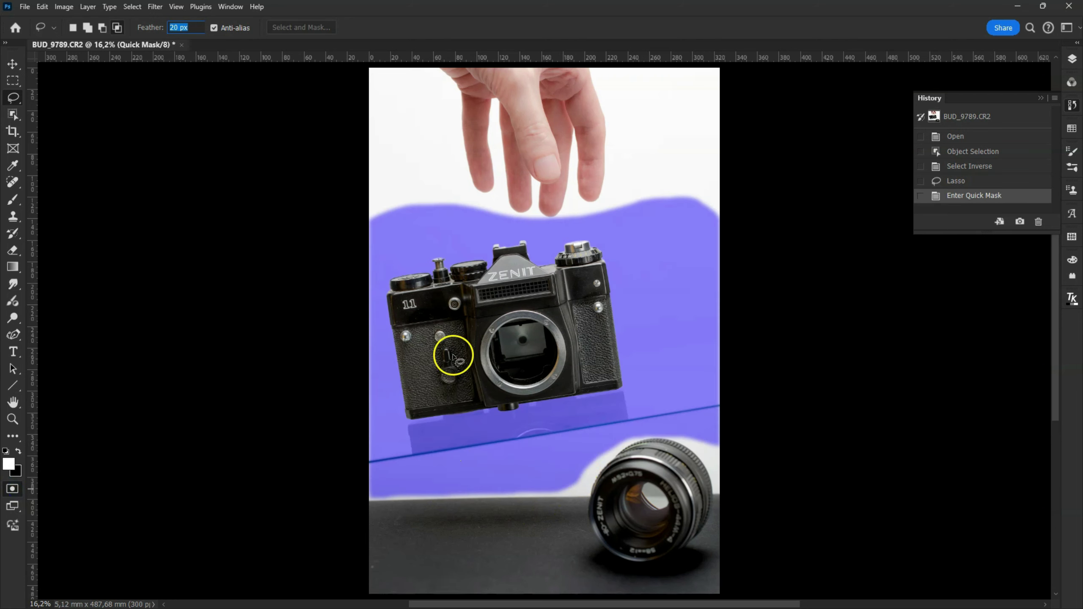
{"action": "left_click", "coordinate": [12, 489]}
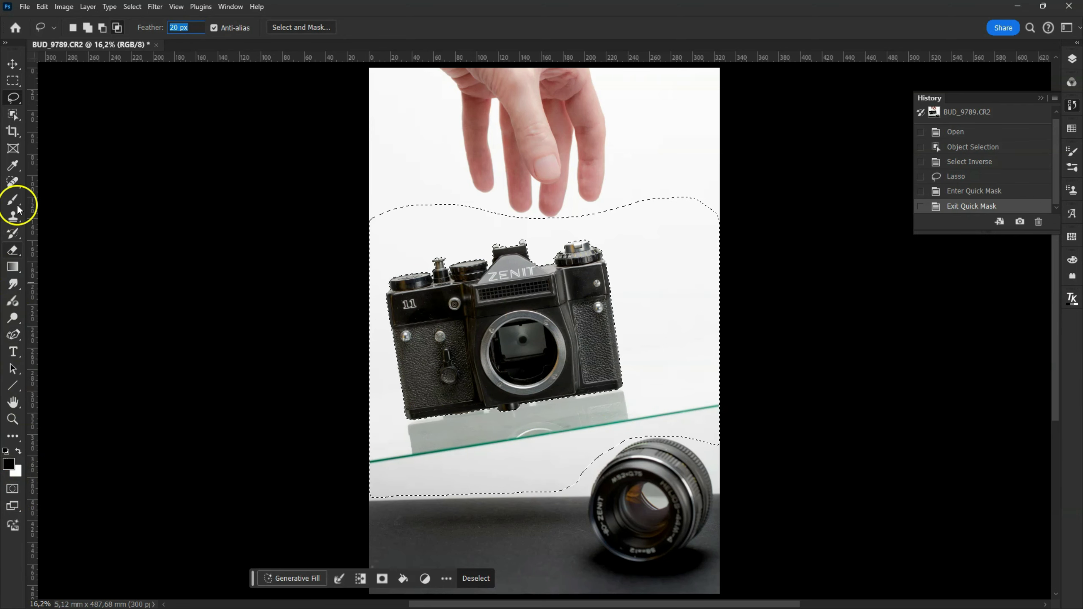
{"action": "left_click", "coordinate": [13, 268]}
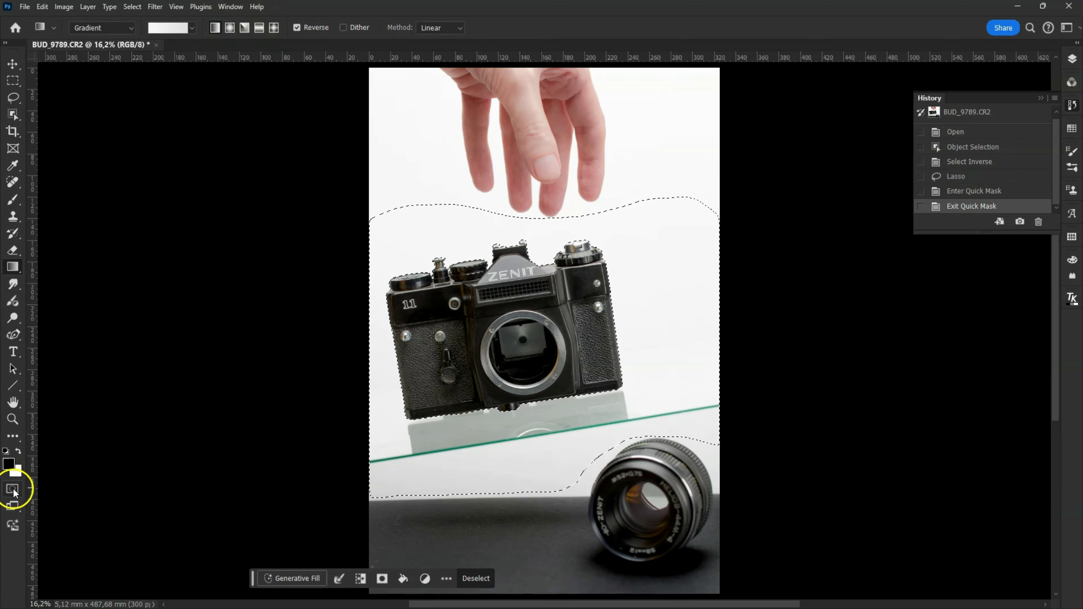
Step: Pick a sampled light grey foreground colour, then swap foreground and background colours
{"action": "left_click", "coordinate": [10, 465]}
{"action": "left_click", "coordinate": [471, 486]}
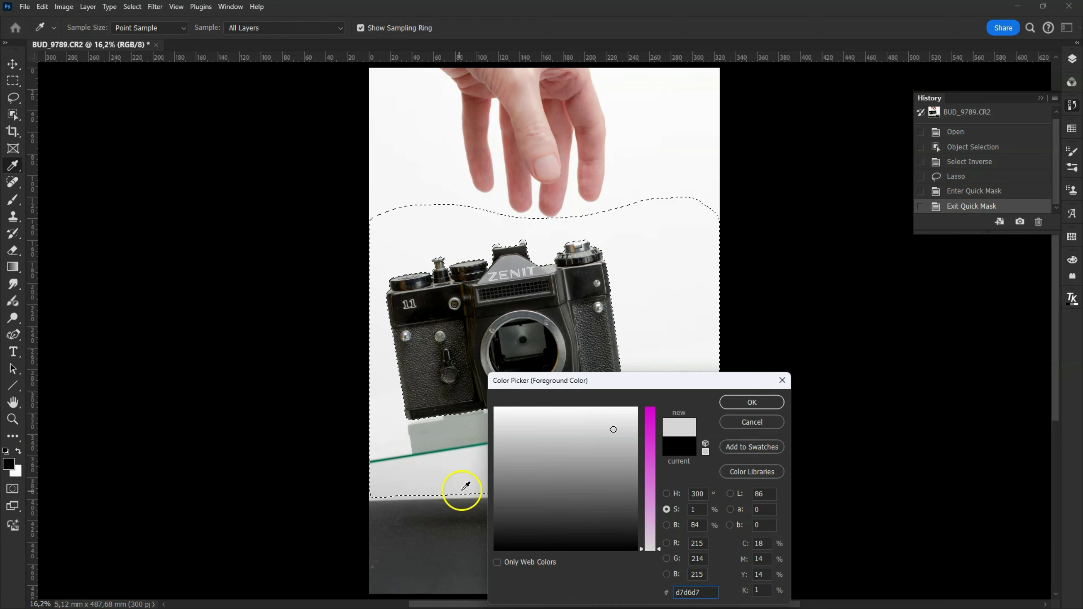
{"action": "left_click", "coordinate": [747, 410]}
{"action": "key", "text": "g"}
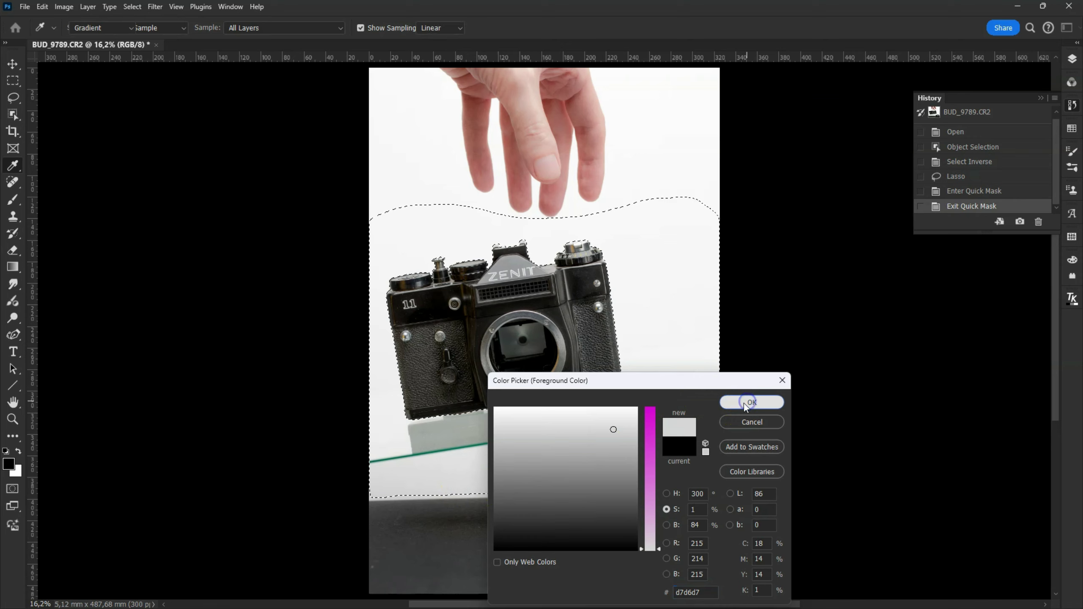
{"action": "left_click", "coordinate": [18, 451]}
Step: Sample near-white f9f8f9 as foreground and drag a gradient across the selected band
{"action": "left_click", "coordinate": [10, 466]}
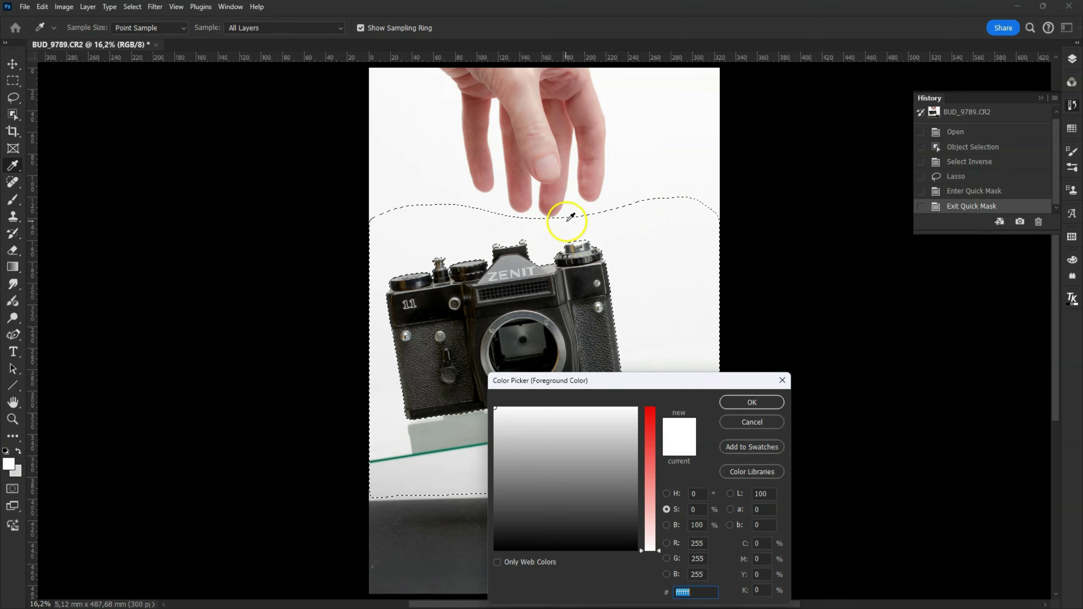
{"action": "left_click_drag", "start_coordinate": [557, 217], "coordinate": [537, 502]}
{"action": "left_click", "coordinate": [747, 403]}
{"action": "key", "text": "g"}
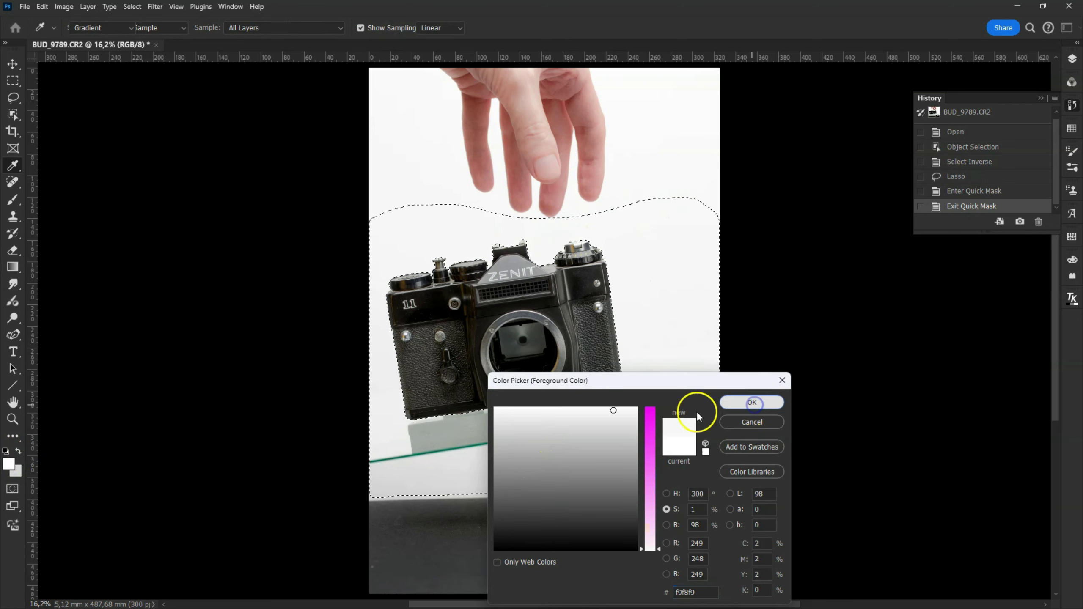
{"action": "mouse_move", "coordinate": [528, 489]}
{"action": "left_mouse_down"}
{"action": "mouse_move", "coordinate": [550, 408]}
{"action": "mouse_move", "coordinate": [513, 539]}
{"action": "left_mouse_up"}
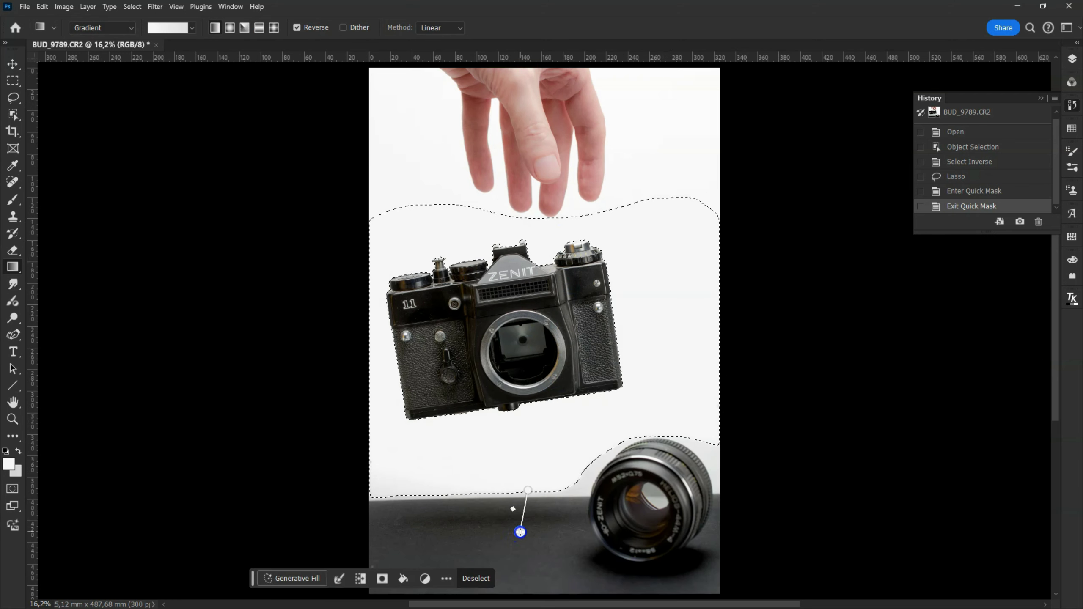
Step: Reposition the gradient handles from just above the floor line to above the camera top
{"action": "left_click_drag", "start_coordinate": [527, 485], "coordinate": [579, 235]}
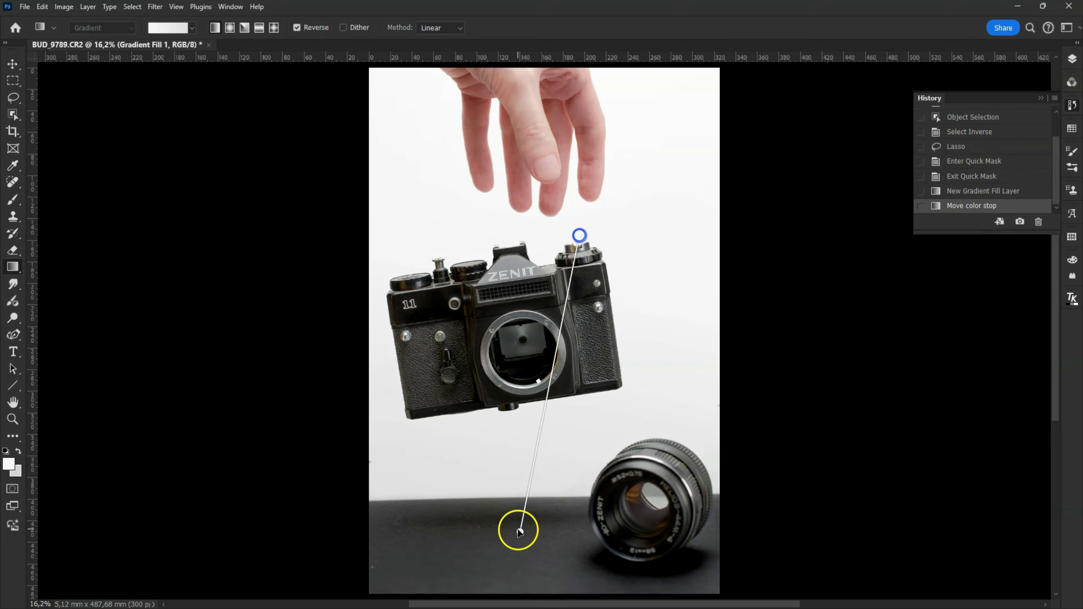
{"action": "left_click_drag", "start_coordinate": [519, 531], "coordinate": [539, 482]}
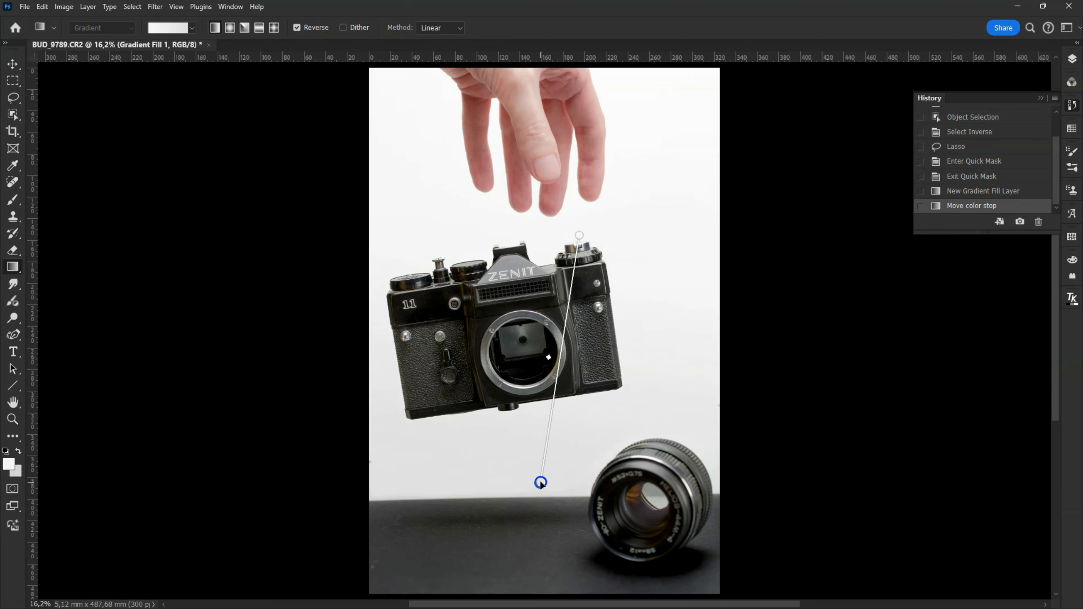
{"action": "left_click_drag", "start_coordinate": [540, 482], "coordinate": [542, 484]}
{"action": "left_click_drag", "start_coordinate": [578, 233], "coordinate": [591, 230]}
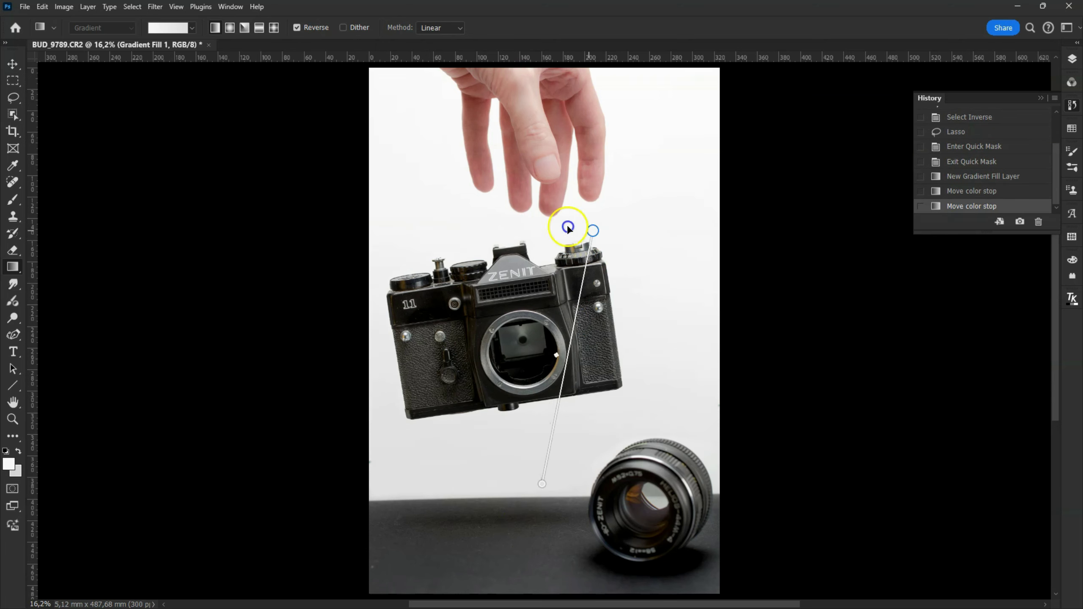
{"action": "left_click_drag", "start_coordinate": [591, 231], "coordinate": [359, 244]}
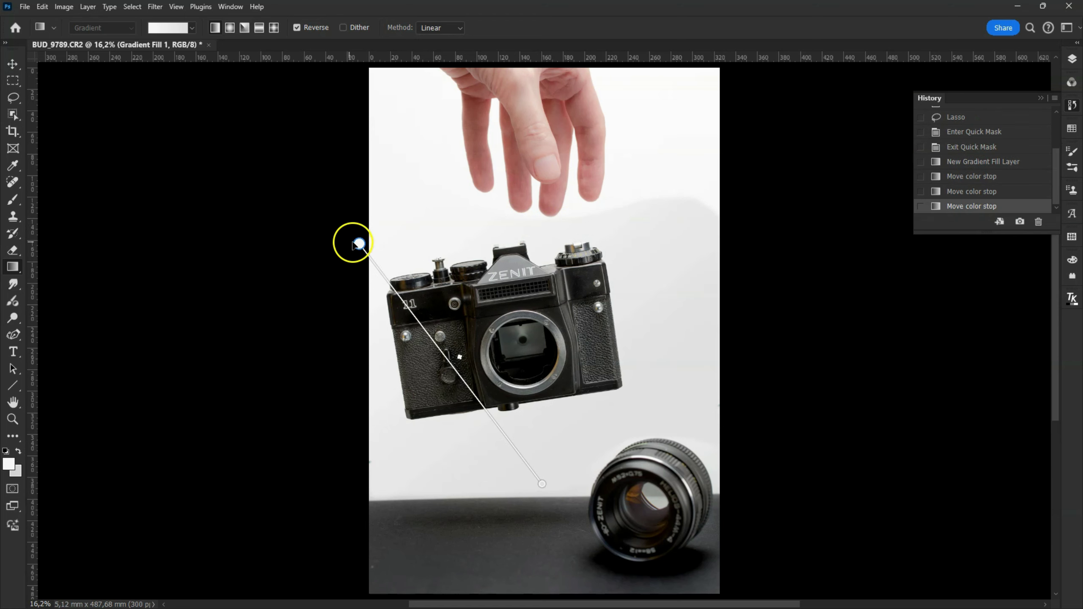
{"action": "left_click_drag", "start_coordinate": [359, 244], "coordinate": [592, 221]}
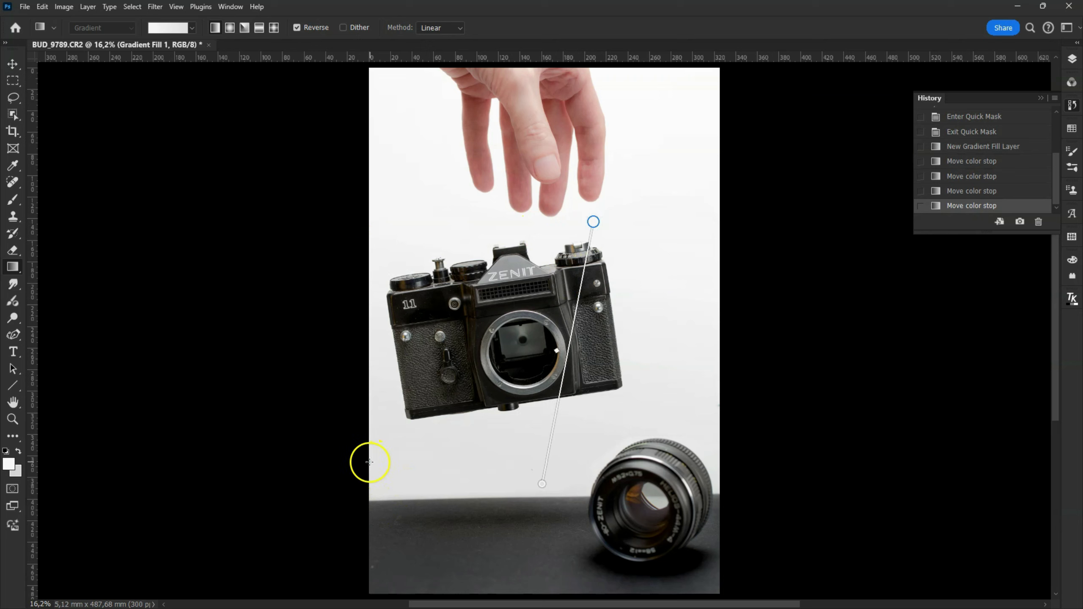
{"action": "left_click_drag", "start_coordinate": [593, 221], "coordinate": [592, 218]}
{"action": "left_click", "coordinate": [530, 465]}
{"action": "left_click_drag", "start_coordinate": [541, 481], "coordinate": [542, 485]}
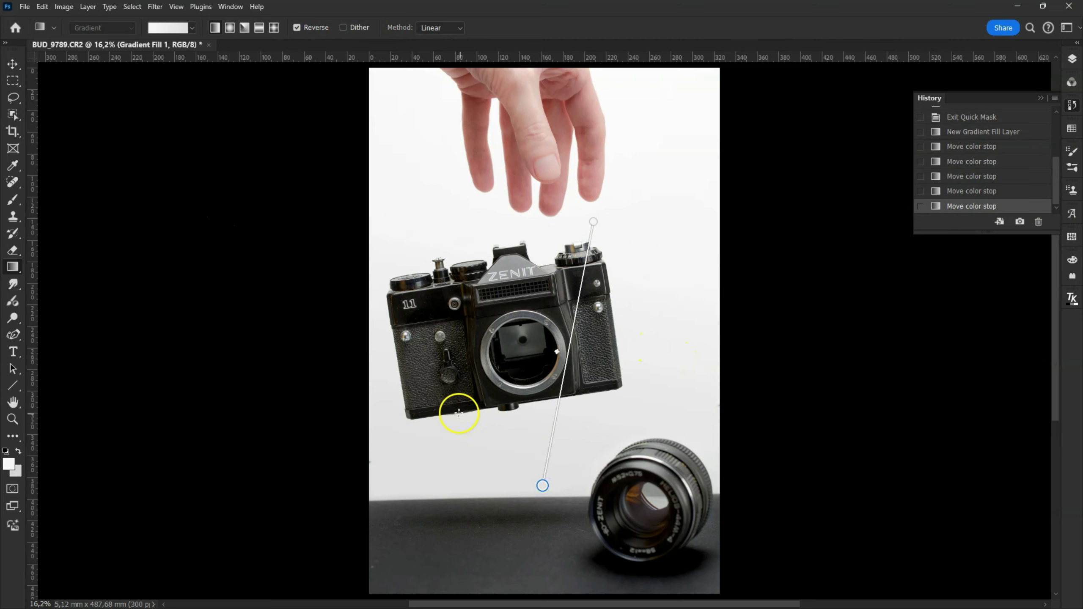
{"action": "left_click_drag", "start_coordinate": [13, 97], "coordinate": [68, 122]}
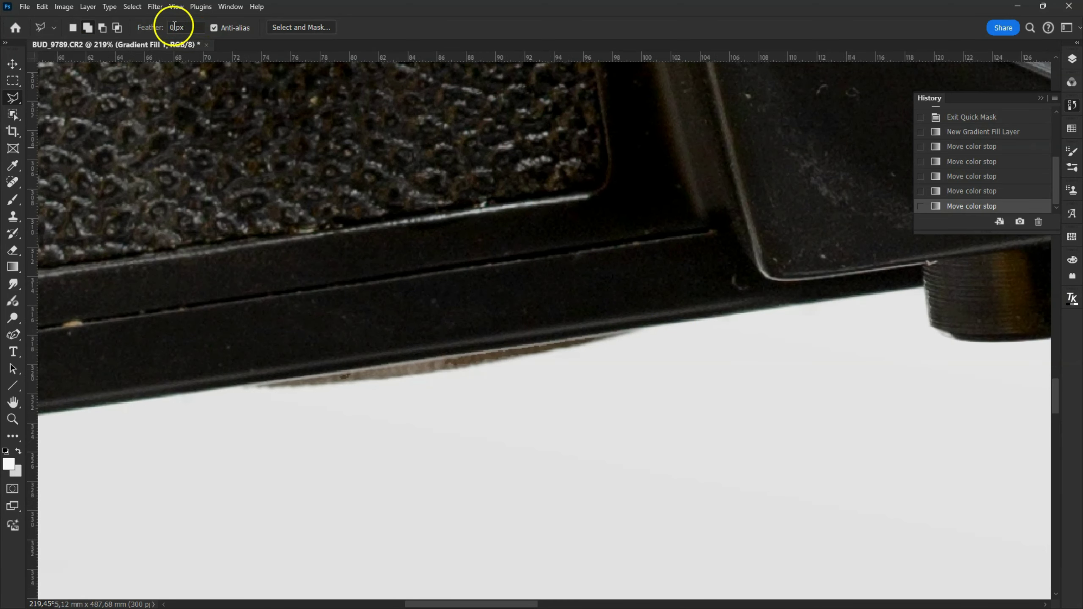
Step: Draw a 1 px feathered polygonal selection around the grey shadow under the camera
{"action": "left_click", "coordinate": [115, 103]}
{"action": "left_click", "coordinate": [17, 95]}
{"action": "left_click", "coordinate": [71, 123]}
{"action": "left_click", "coordinate": [633, 327]}
{"action": "left_click", "coordinate": [199, 391]}
{"action": "left_click", "coordinate": [280, 428]}
{"action": "left_click", "coordinate": [582, 401]}
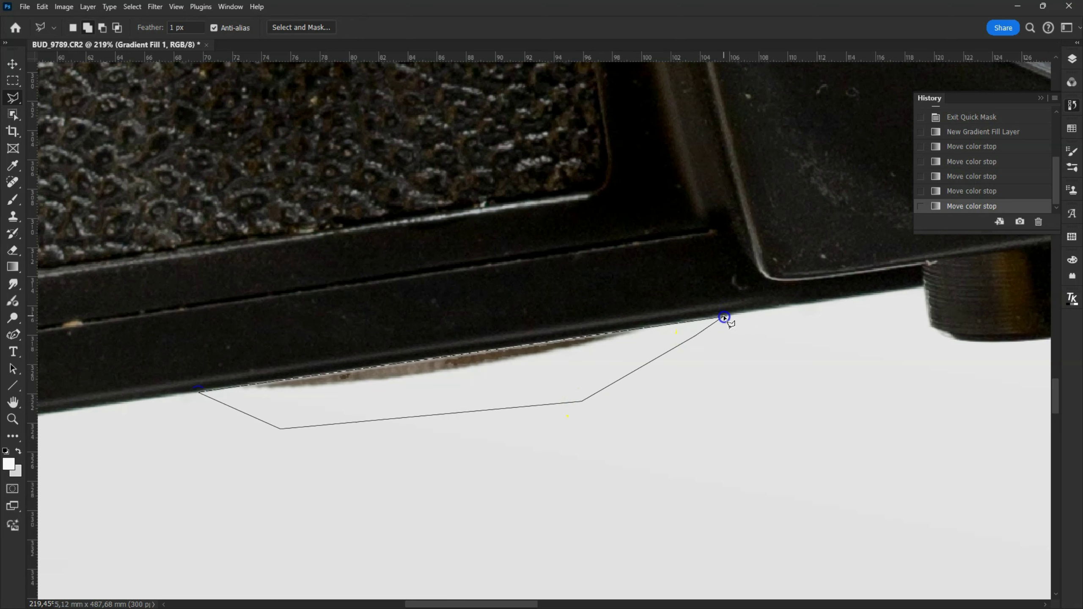
{"action": "left_click", "coordinate": [724, 318]}
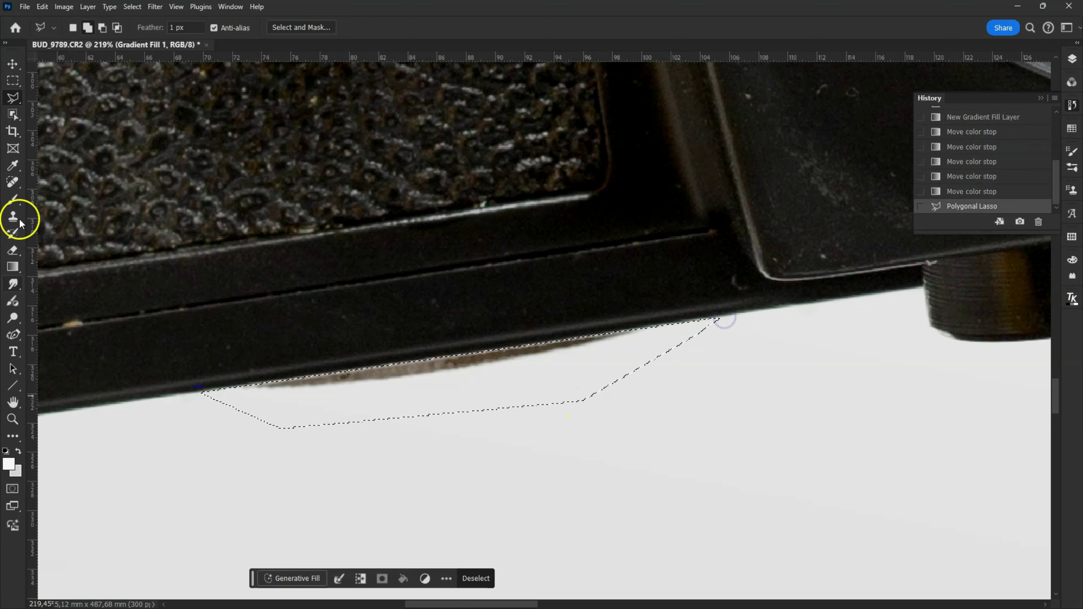
Step: Paint the selected shadow with sampled backdrop white on Layer 1, then deselect
{"action": "left_click", "coordinate": [13, 165]}
{"action": "left_click", "coordinate": [469, 400]}
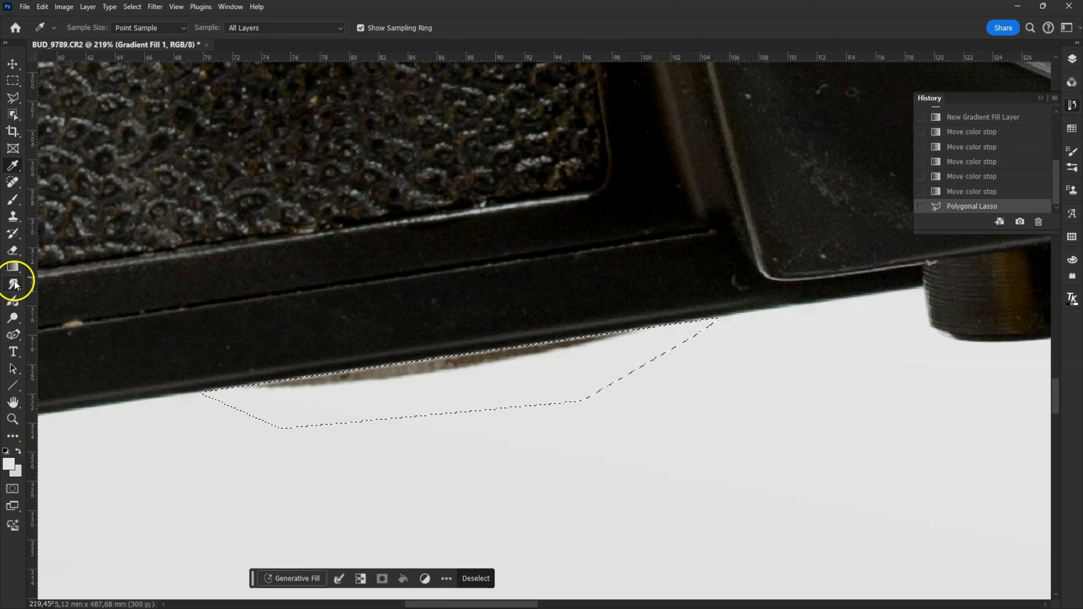
{"action": "left_click", "coordinate": [12, 199]}
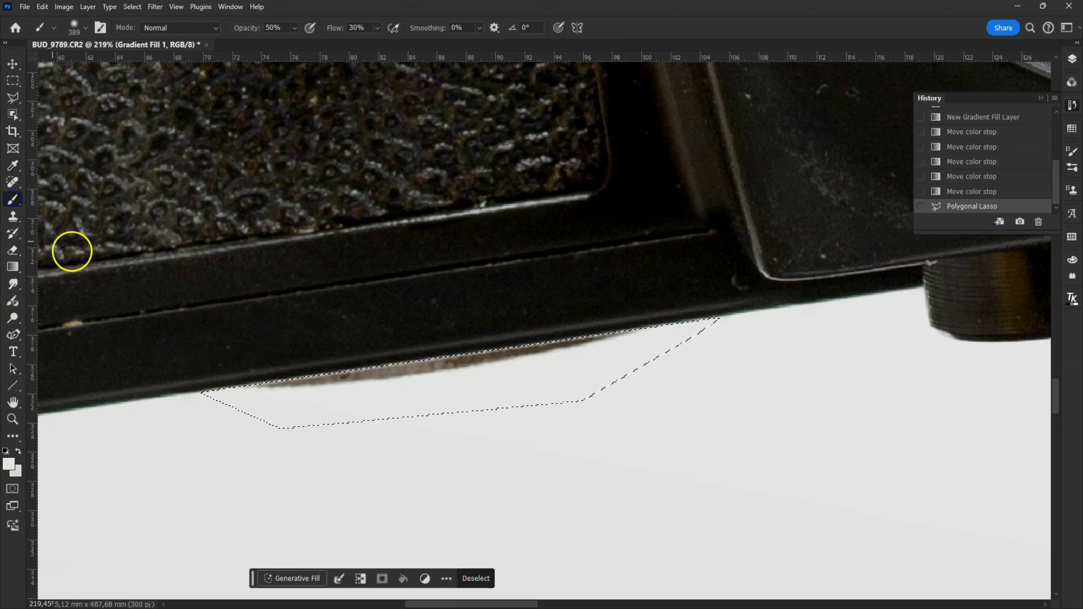
{"action": "key", "text": "alt+bracketleft"}
{"action": "mouse_move", "coordinate": [566, 381]}
{"action": "left_mouse_down"}
{"action": "mouse_move", "coordinate": [452, 382]}
{"action": "mouse_move", "coordinate": [426, 369]}
{"action": "left_mouse_up"}
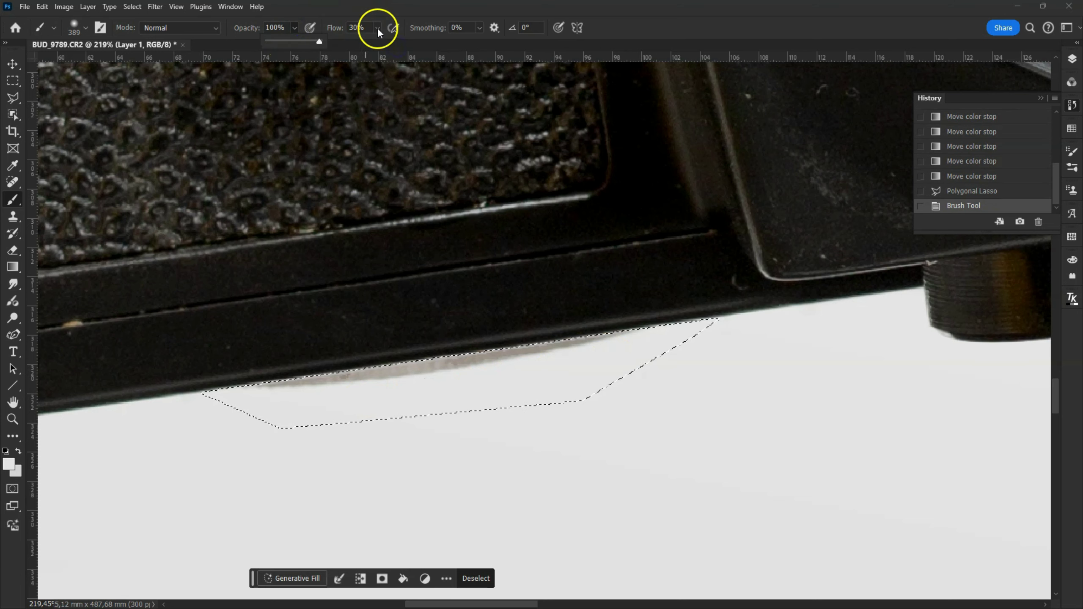
{"action": "left_click_drag", "start_coordinate": [315, 443], "coordinate": [640, 333]}
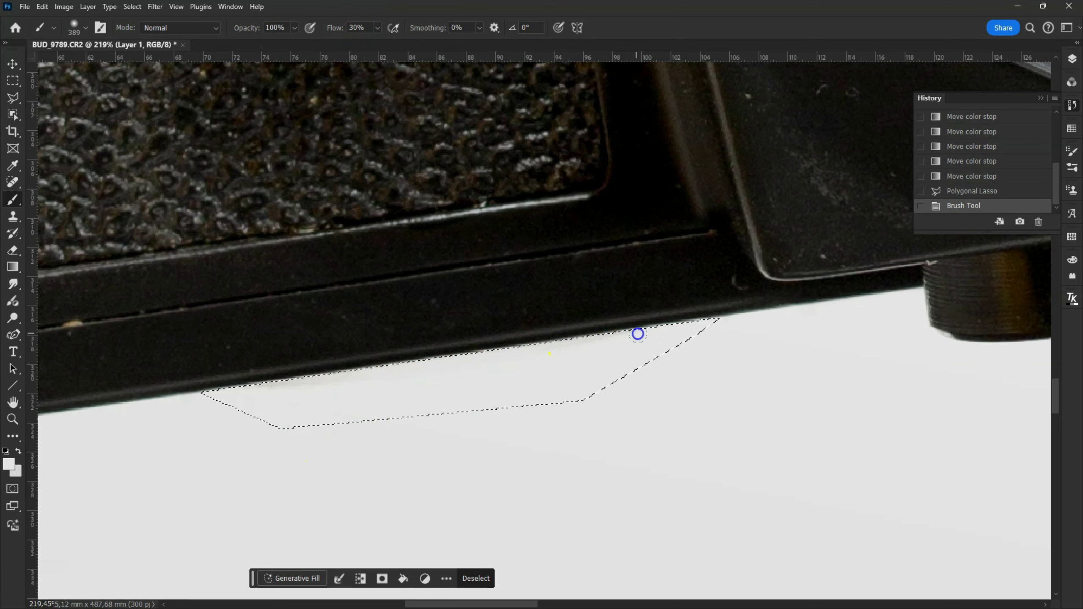
{"action": "left_click_drag", "start_coordinate": [377, 368], "coordinate": [442, 358]}
{"action": "key", "text": "m"}
{"action": "key", "text": "ctrl+d"}
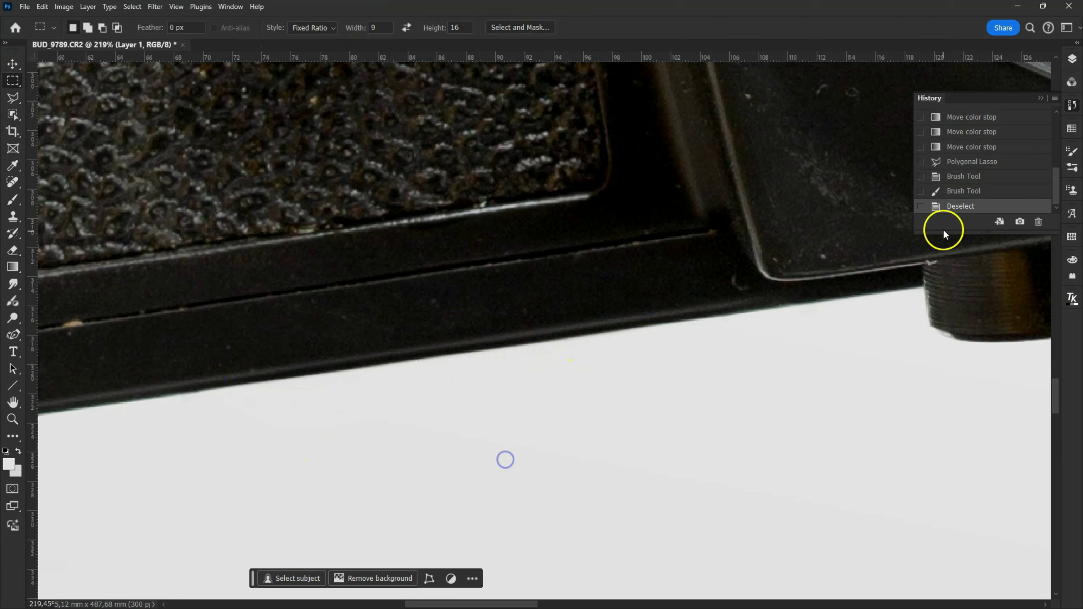
{"action": "key", "text": "ctrl+0"}
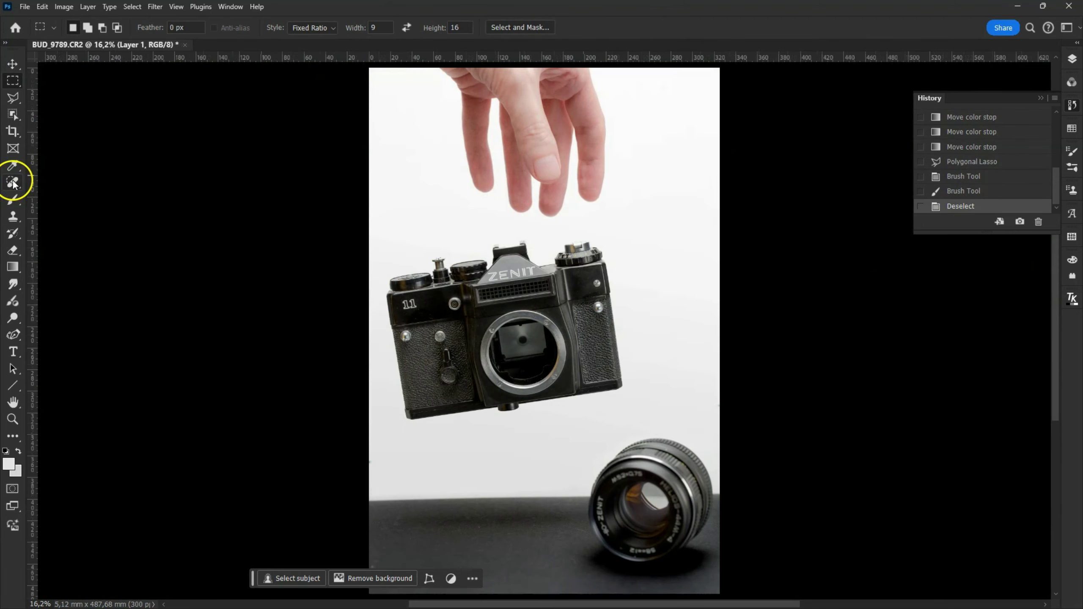
{"action": "left_click", "coordinate": [13, 182]}
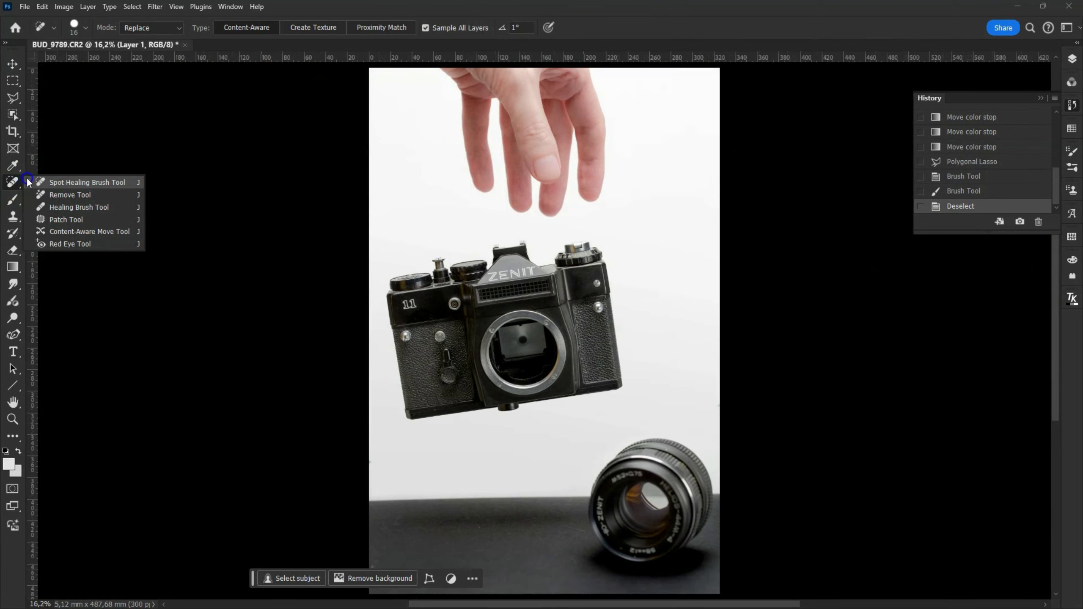
Step: Spot-heal the blemishes at the photo's lower-left and right edges with a 226 brush
{"action": "left_click", "coordinate": [74, 182]}
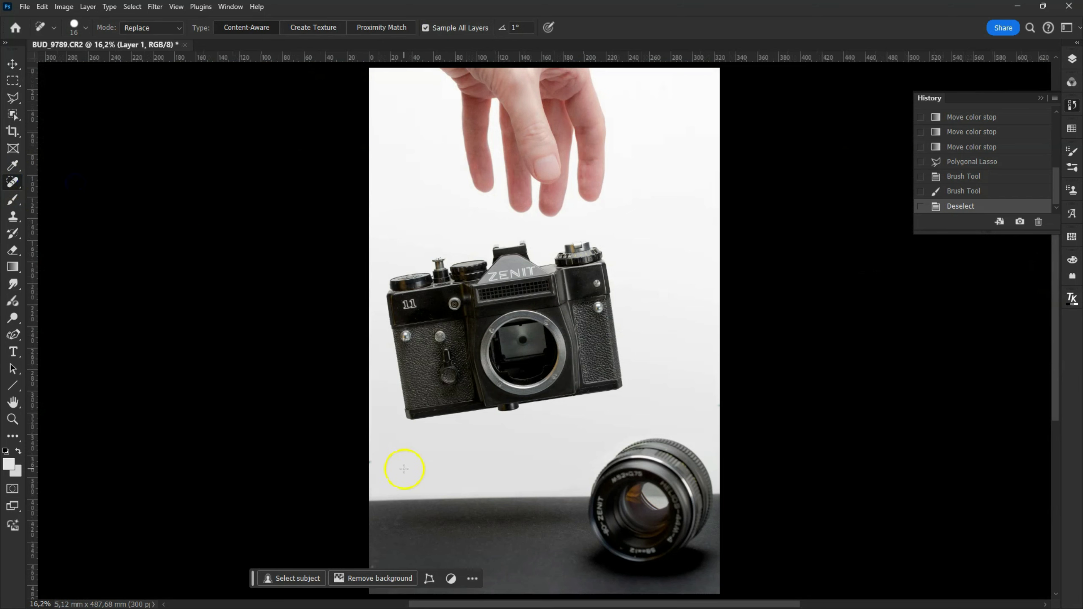
{"action": "right_click", "coordinate": [389, 459], "text": "alt"}
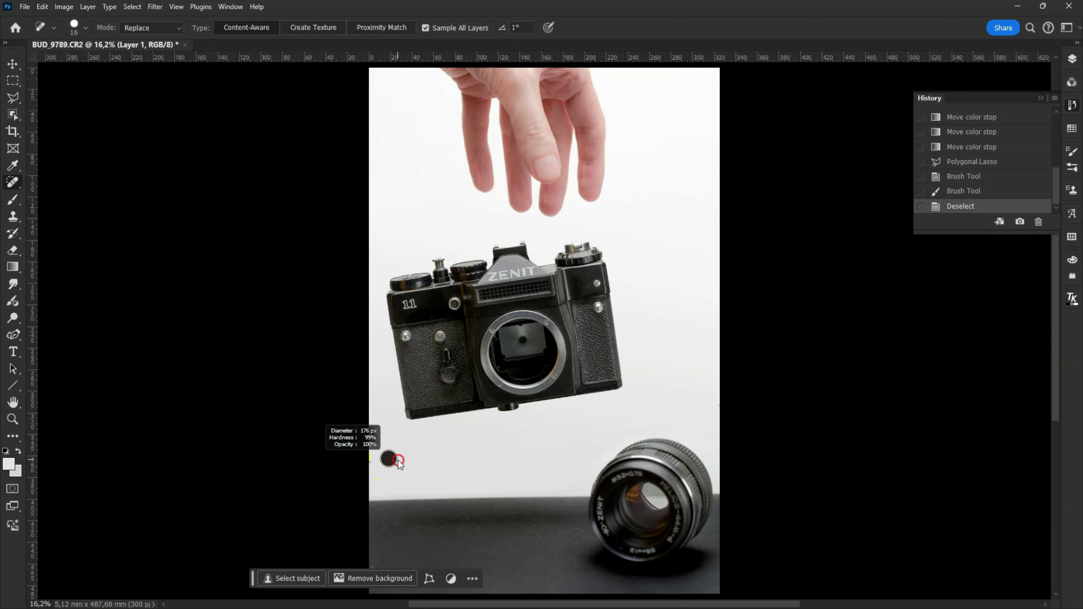
{"action": "left_click", "coordinate": [370, 535]}
{"action": "left_click", "coordinate": [370, 457]}
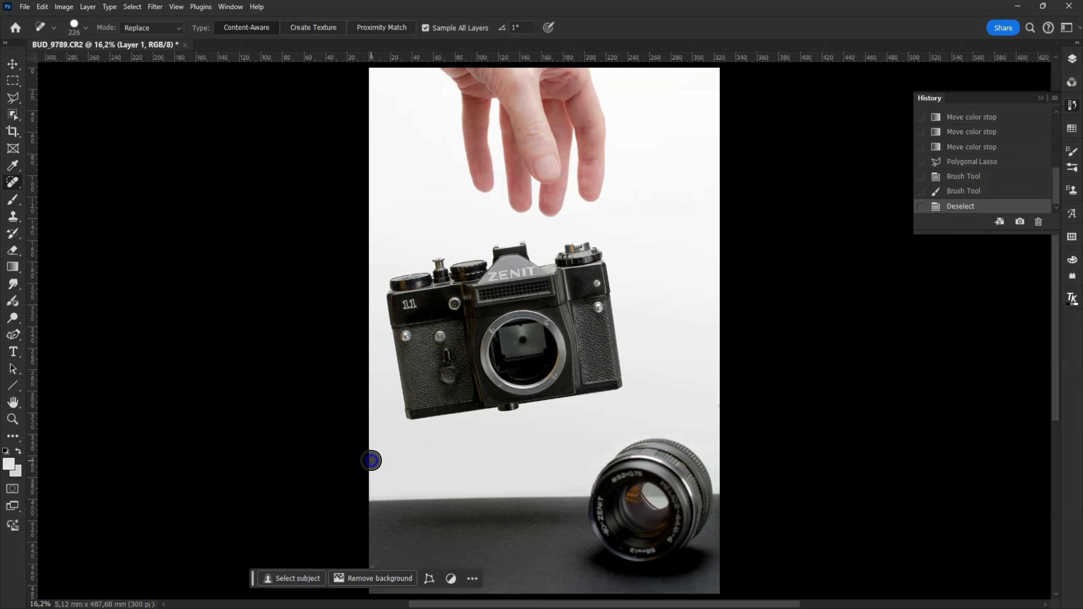
{"action": "left_click", "coordinate": [714, 406]}
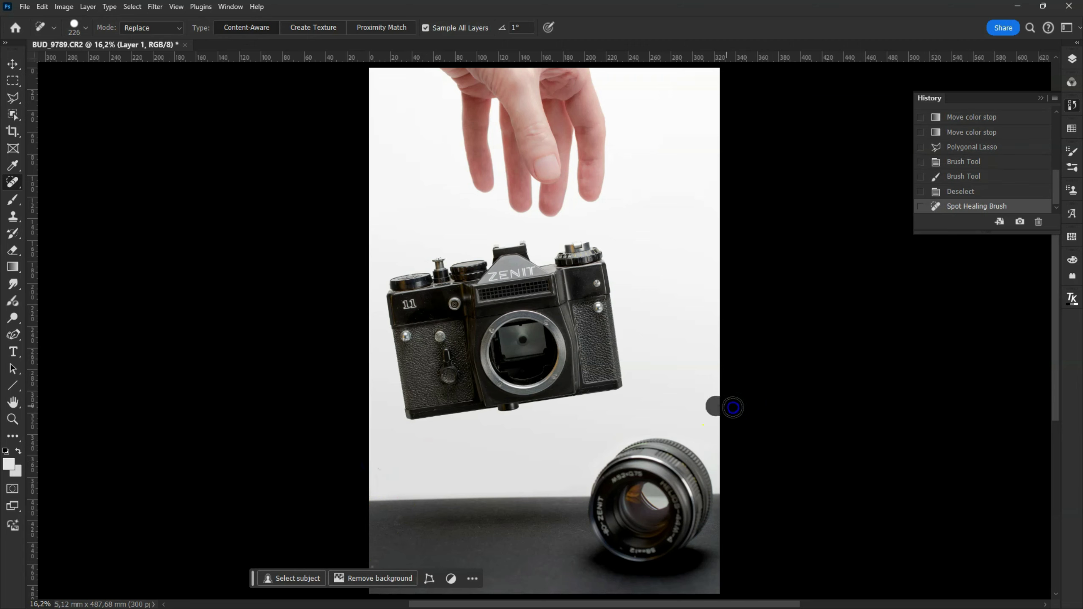
{"action": "left_click", "coordinate": [370, 449]}
{"action": "left_click", "coordinate": [718, 397]}
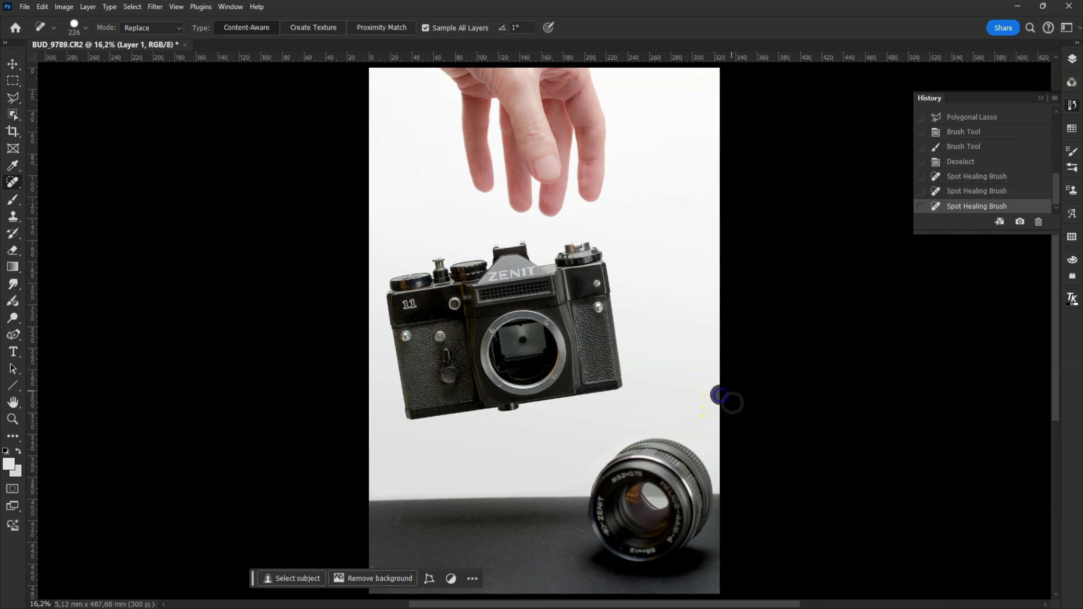
Step: With a 90 px brush, heal specks on the camera top, floor and lens base
{"action": "right_click", "coordinate": [461, 548], "text": "alt"}
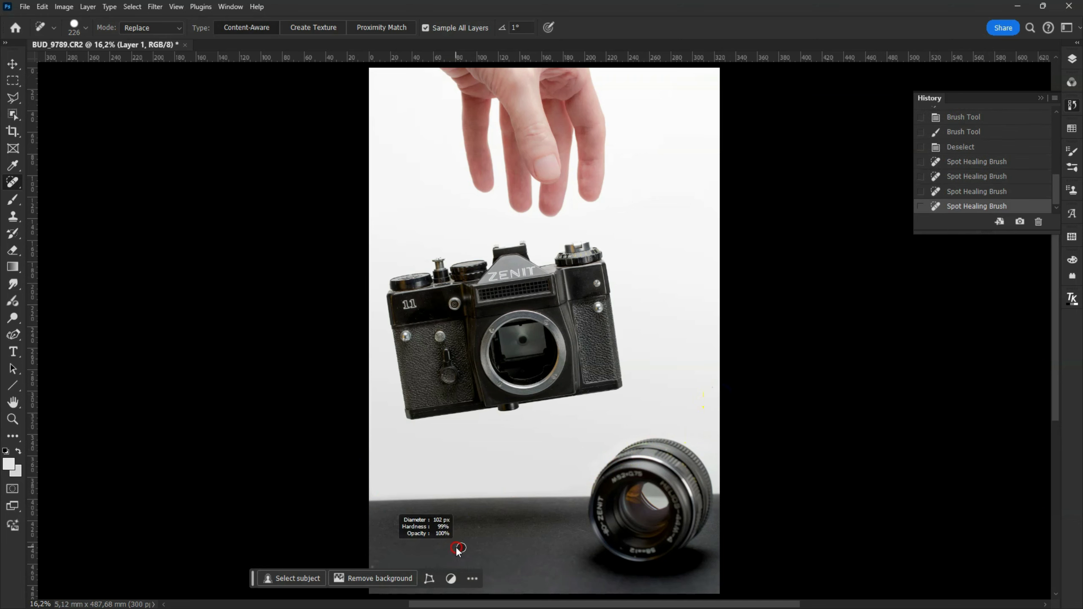
{"action": "left_click", "coordinate": [481, 525]}
{"action": "left_click", "coordinate": [584, 283]}
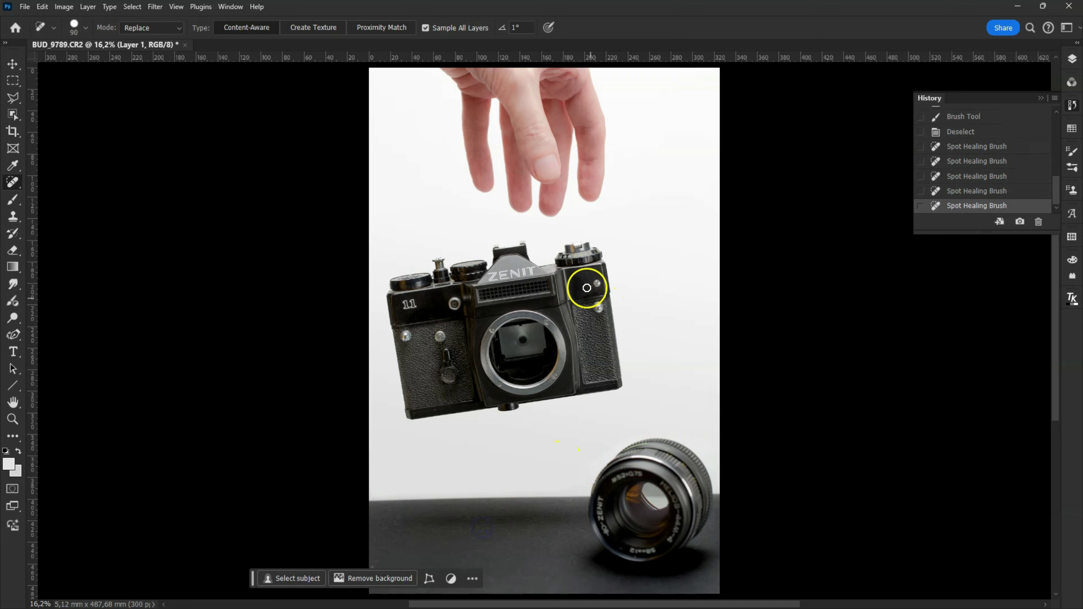
{"action": "left_click", "coordinate": [398, 520]}
{"action": "left_click", "coordinate": [385, 534]}
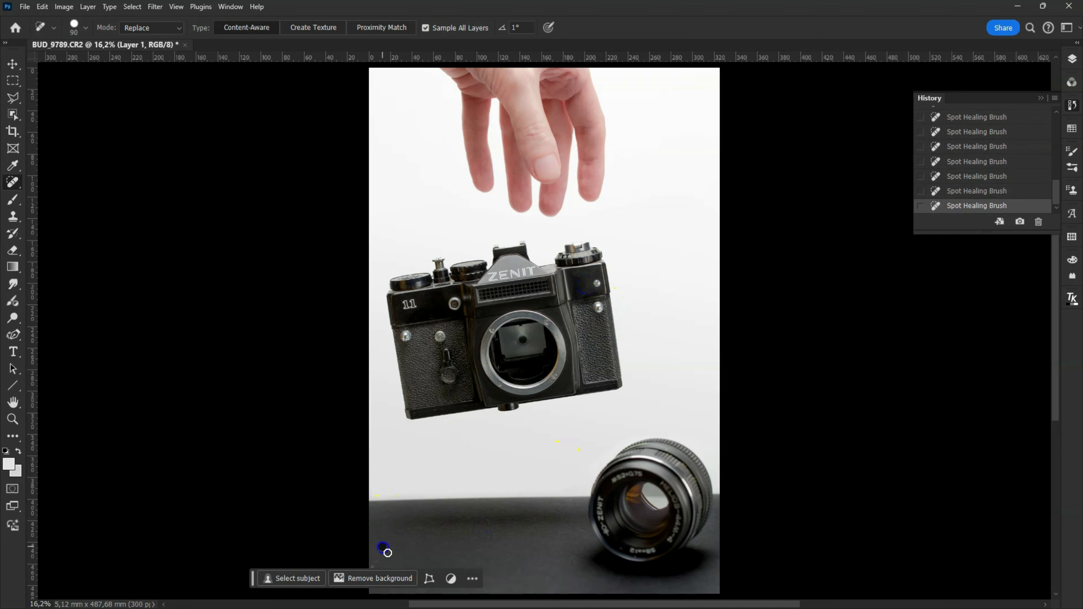
{"action": "scroll", "coordinate": [452, 503], "scroll_direction": "down", "scroll_amount": 3}
{"action": "left_click", "coordinate": [408, 502]}
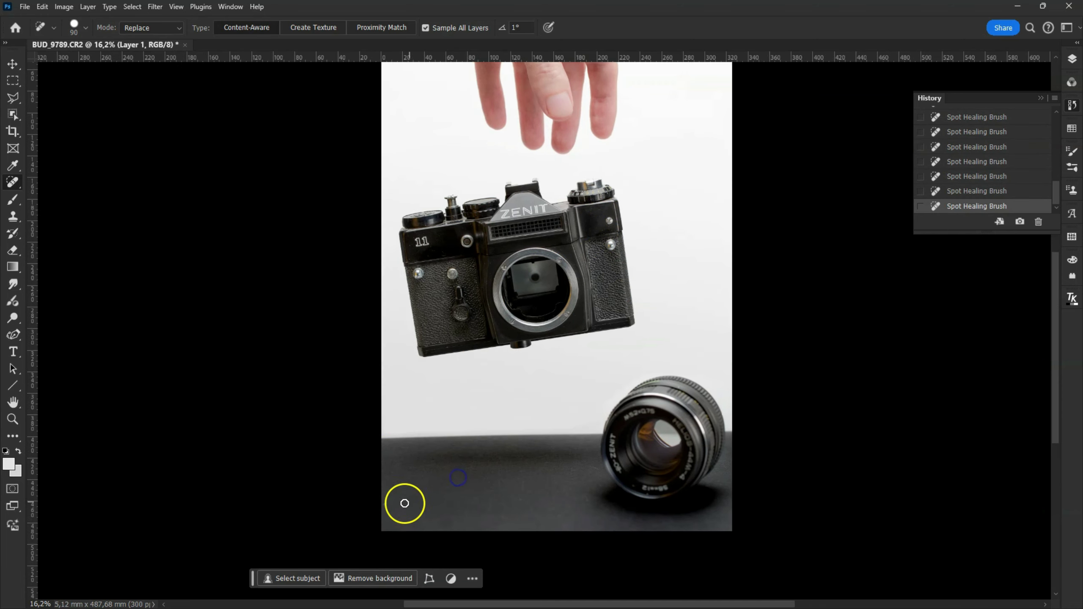
{"action": "left_click", "coordinate": [390, 505]}
{"action": "left_click", "coordinate": [591, 472]}
{"action": "left_click", "coordinate": [624, 491]}
{"action": "left_click", "coordinate": [739, 490]}
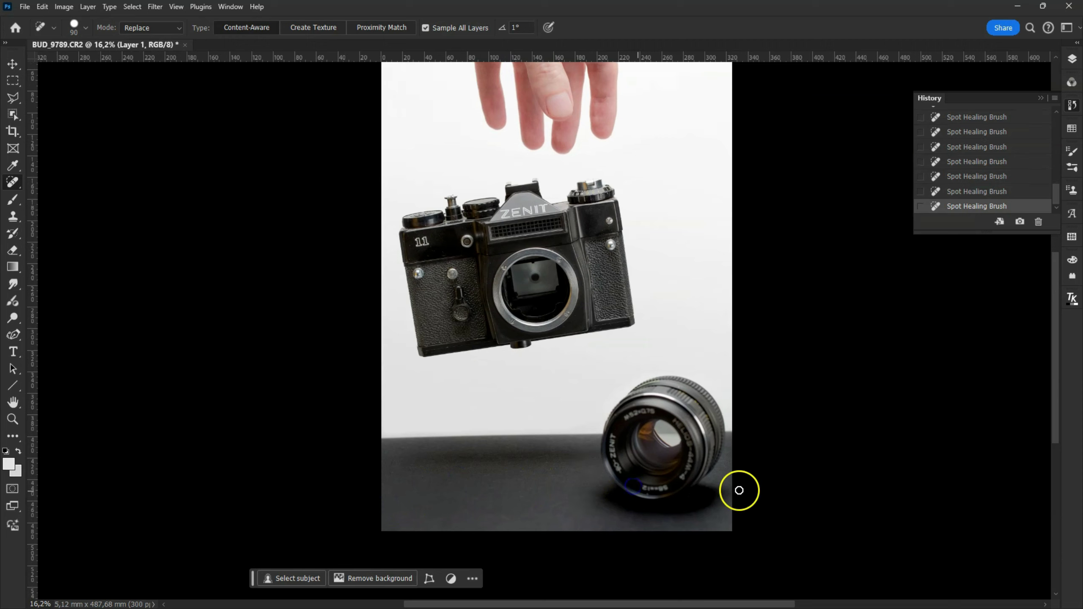
{"action": "right_click", "coordinate": [681, 389], "text": "alt"}
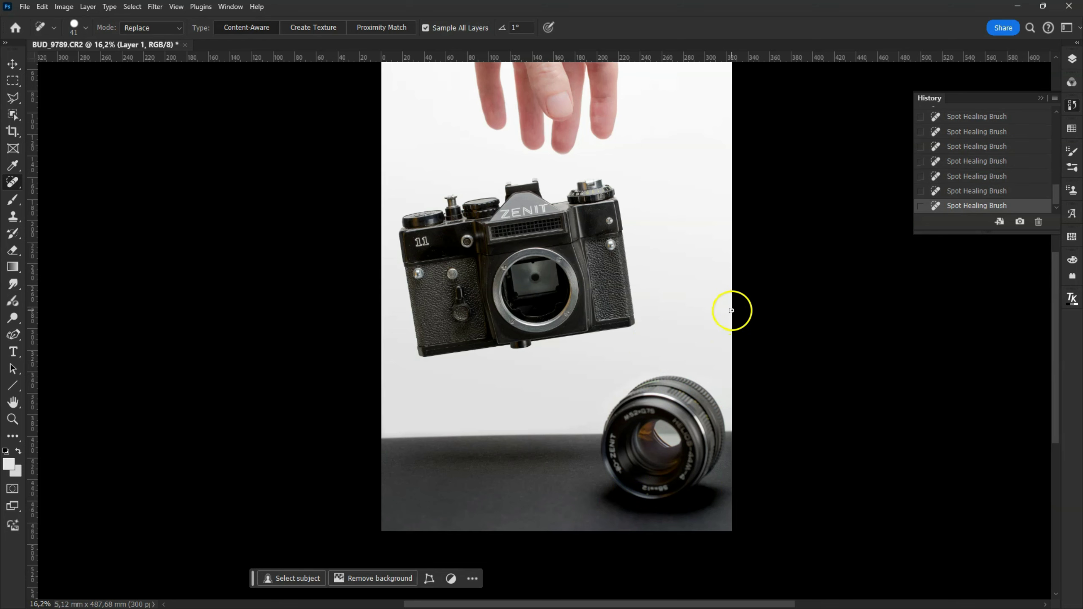
Step: Scroll back up through the image to review the healed backdrop
{"action": "scroll", "coordinate": [787, 270], "scroll_direction": "up", "scroll_amount": 2}
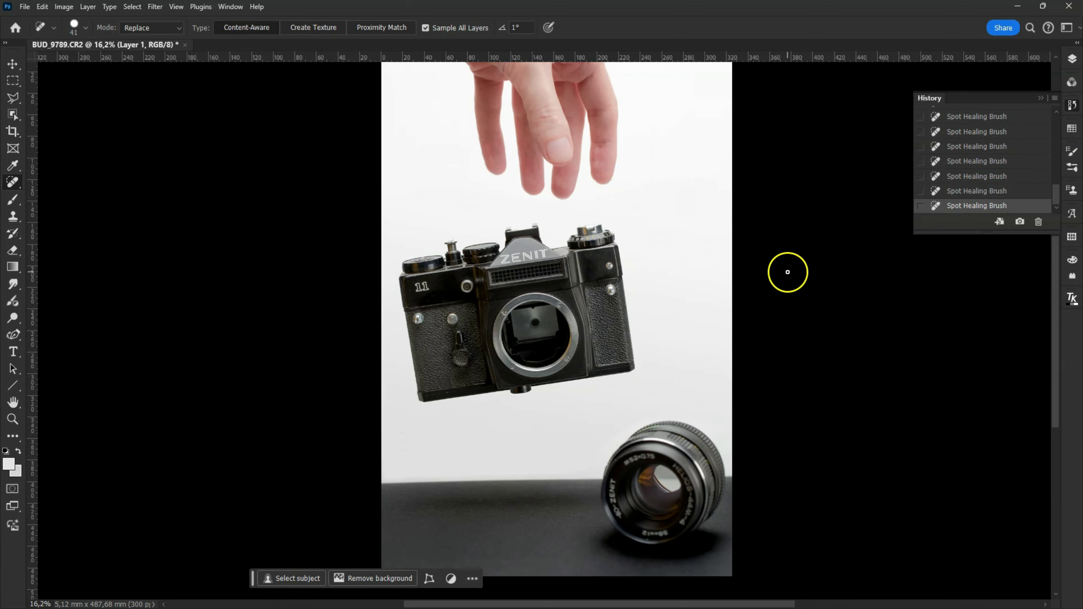
{"action": "scroll", "coordinate": [788, 271], "scroll_direction": "up", "scroll_amount": 1}
{"action": "scroll", "coordinate": [787, 272], "scroll_direction": "up", "scroll_amount": 1}
{"action": "scroll", "coordinate": [787, 271], "scroll_direction": "up", "scroll_amount": 1}
{"action": "scroll", "coordinate": [788, 272], "scroll_direction": "up", "scroll_amount": 1}
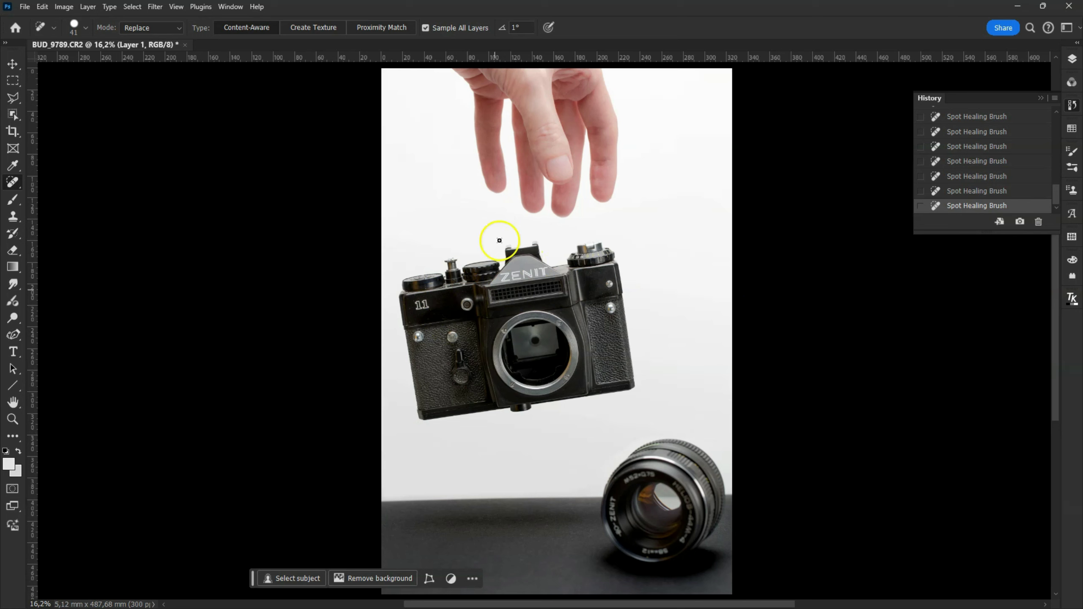
{"action": "left_click", "coordinate": [1072, 58]}
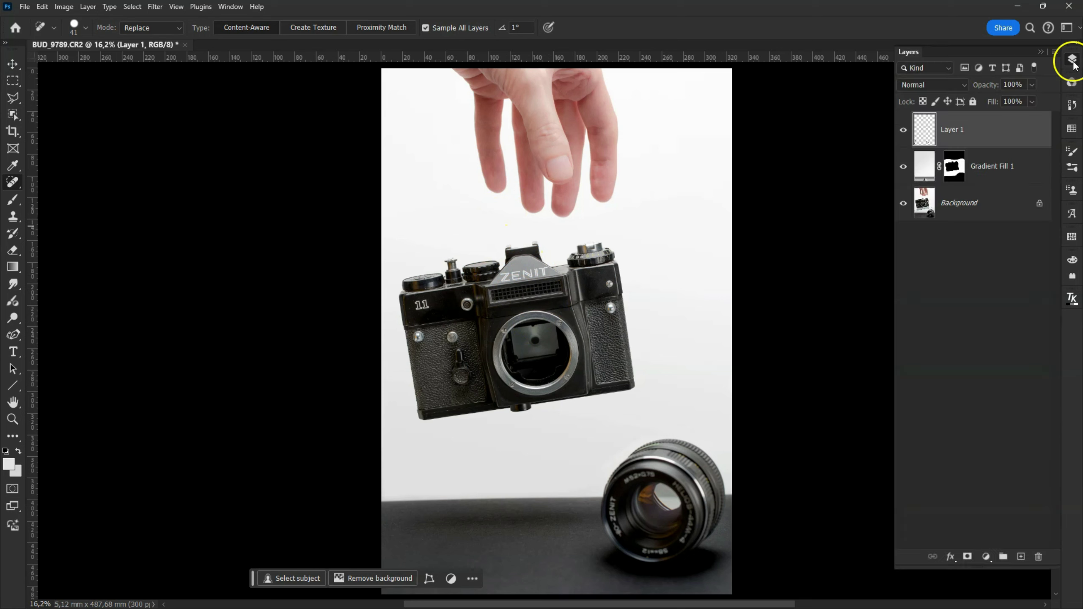
Step: Flatten Layer 1 into the Background and duplicate it as Background copy
{"action": "right_click", "coordinate": [1008, 131]}
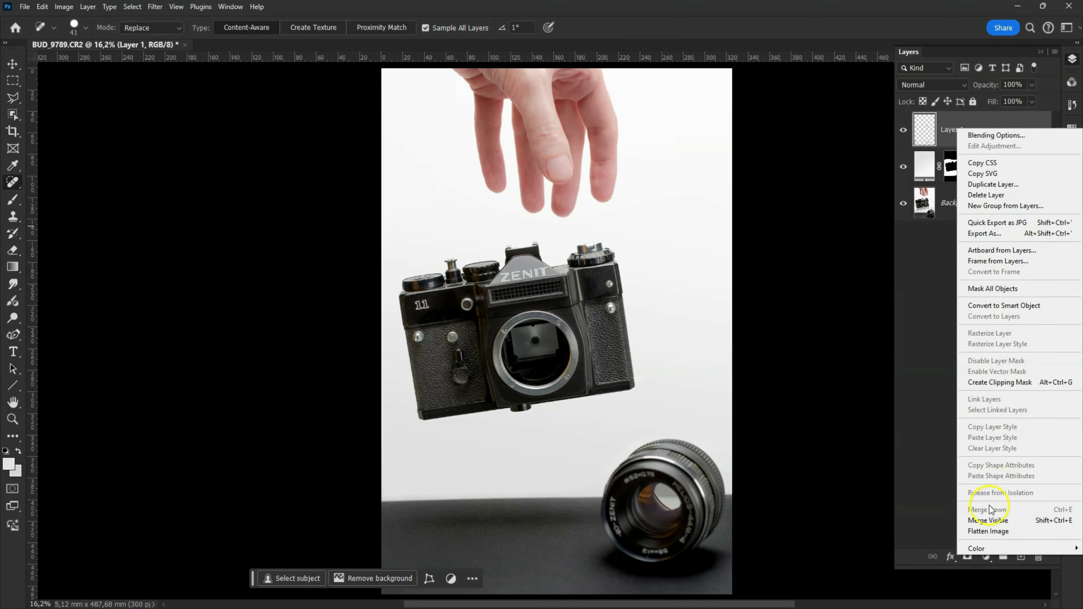
{"action": "left_click", "coordinate": [988, 530]}
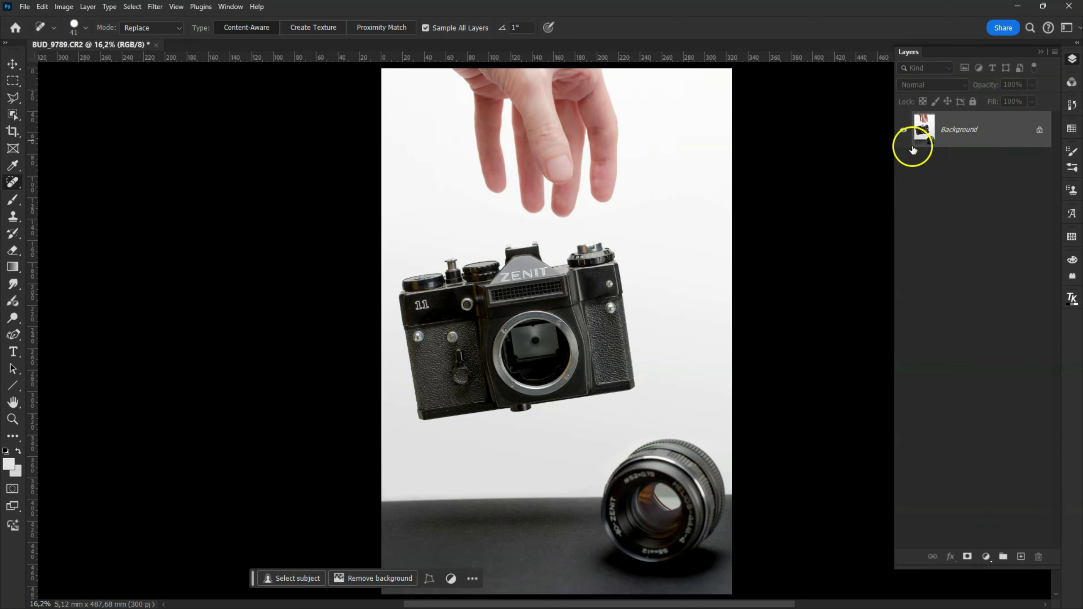
{"action": "mouse_move", "coordinate": [1017, 136]}
{"action": "left_mouse_down"}
{"action": "mouse_move", "coordinate": [973, 346]}
{"action": "mouse_move", "coordinate": [1020, 557]}
{"action": "left_mouse_up"}
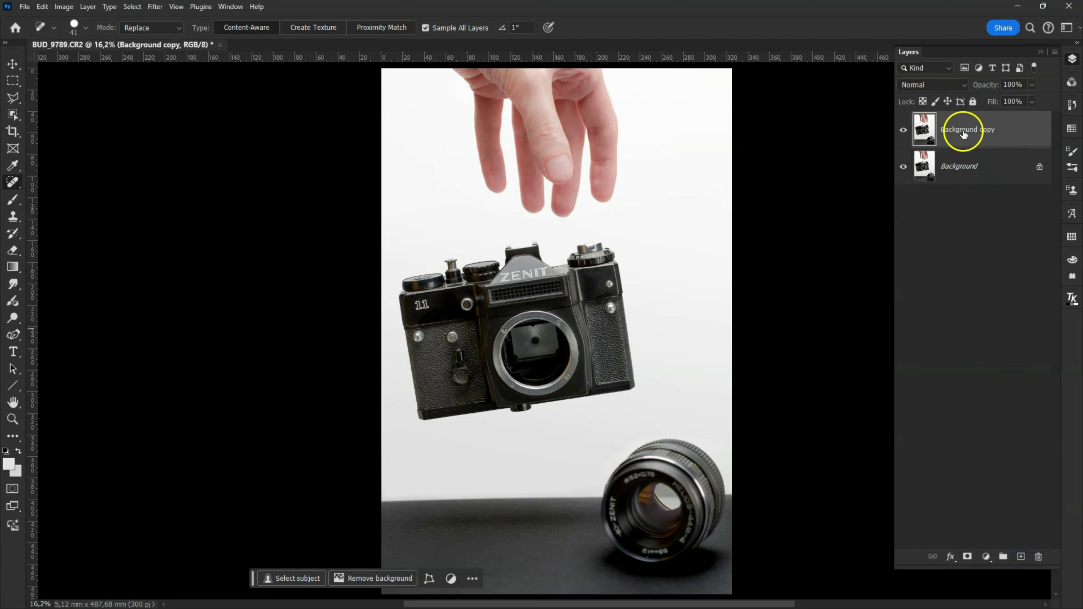
{"action": "left_click", "coordinate": [156, 7]}
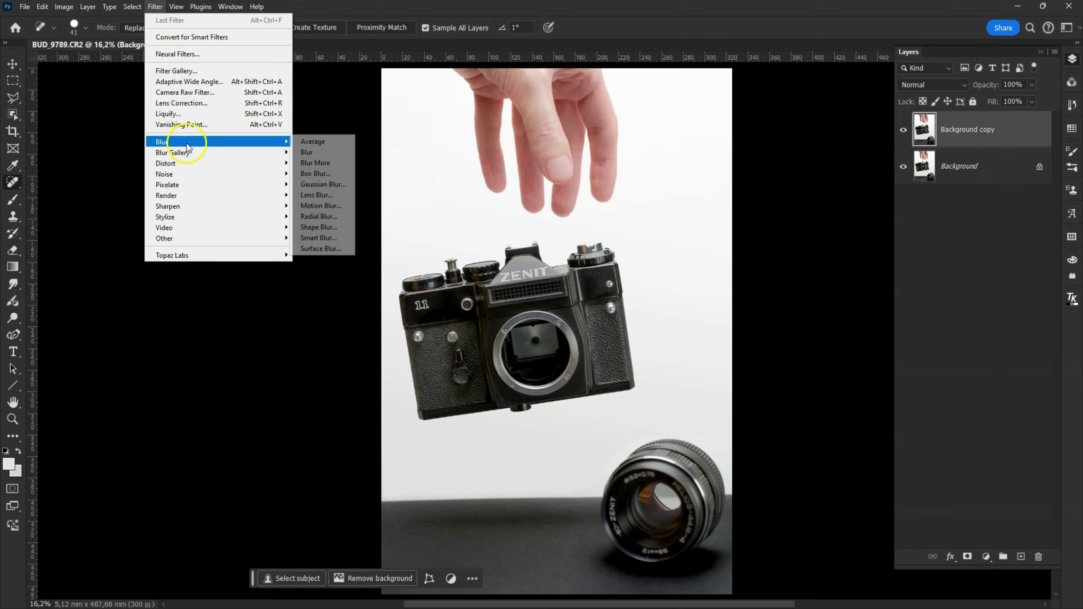
{"action": "mouse_move", "coordinate": [216, 141]}
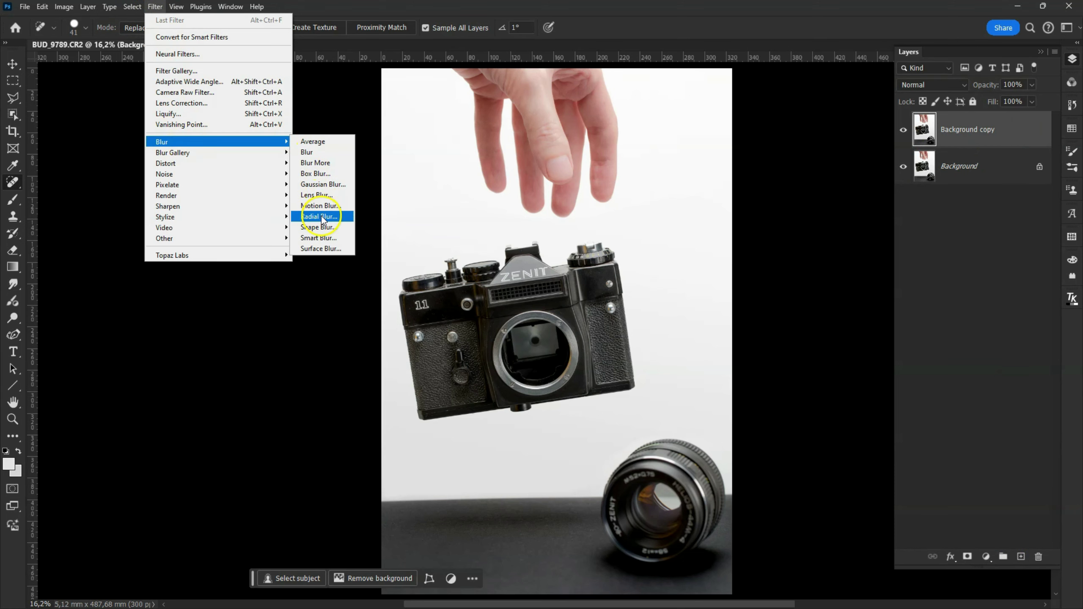
{"action": "left_click", "coordinate": [320, 205]}
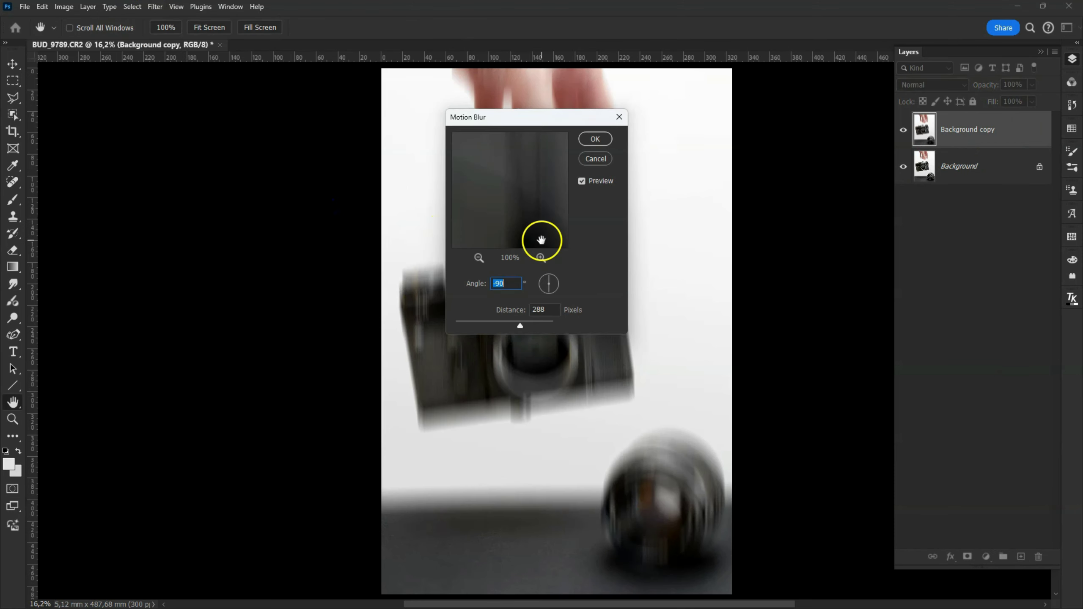
Step: Apply a Motion Blur with 90° angle and 382-pixel distance to Background copy
{"action": "mouse_move", "coordinate": [563, 118]}
{"action": "left_mouse_down"}
{"action": "mouse_move", "coordinate": [223, 144]}
{"action": "mouse_move", "coordinate": [247, 136]}
{"action": "left_mouse_up"}
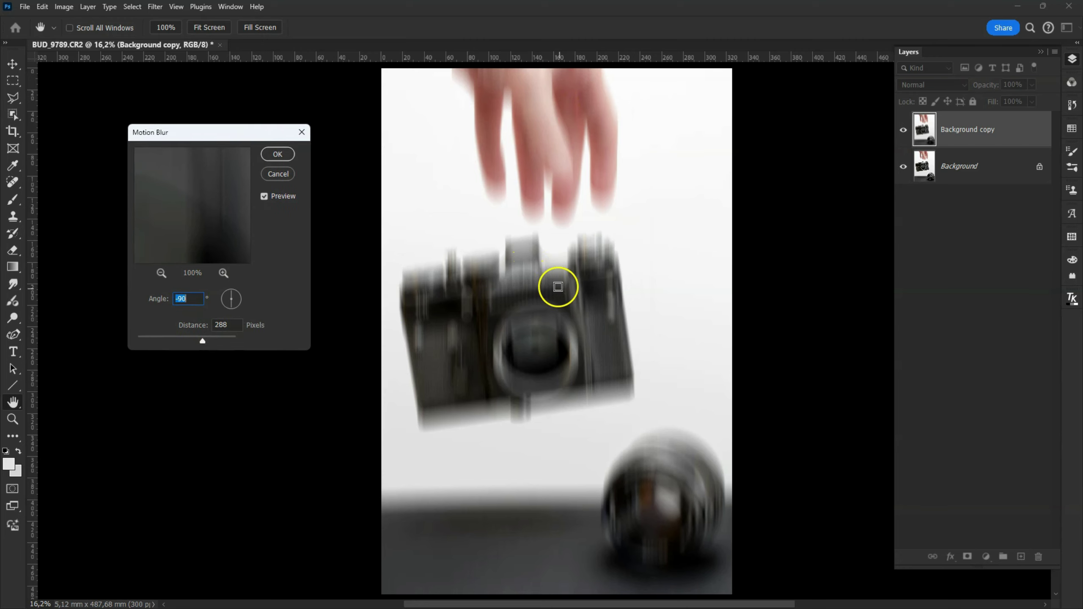
{"action": "mouse_move", "coordinate": [205, 341]}
{"action": "left_mouse_down"}
{"action": "mouse_move", "coordinate": [218, 340]}
{"action": "mouse_move", "coordinate": [230, 287]}
{"action": "left_mouse_up"}
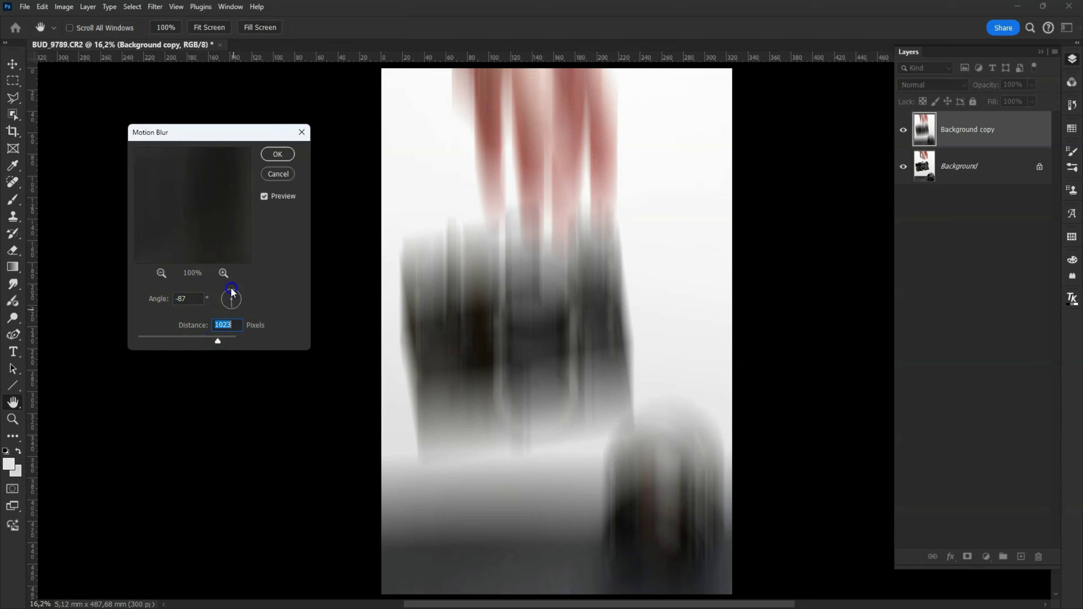
{"action": "left_click", "coordinate": [232, 289]}
{"action": "left_click_drag", "start_coordinate": [219, 342], "coordinate": [206, 340]}
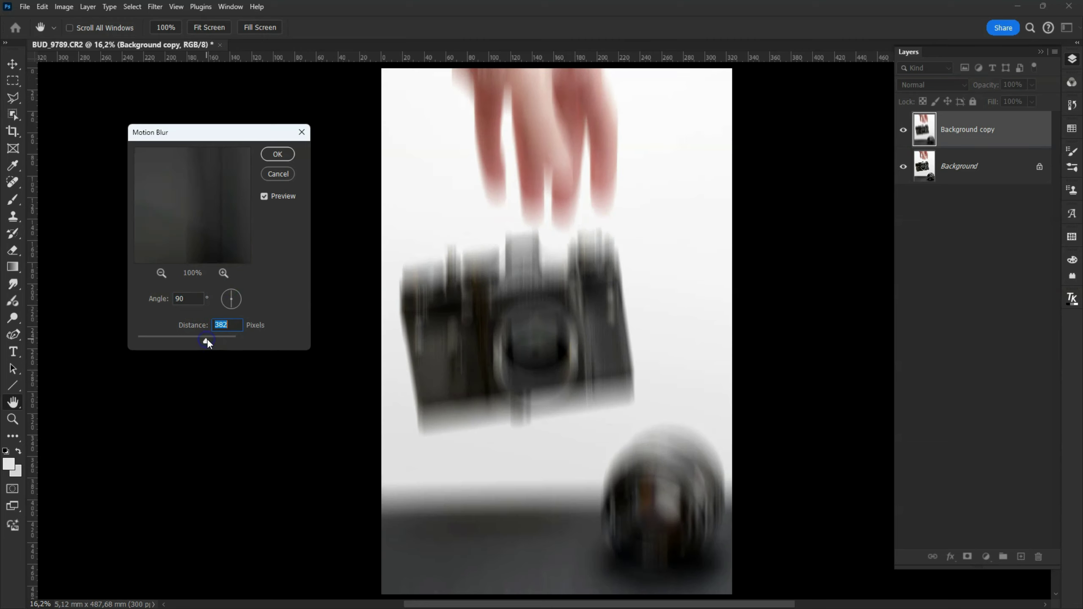
{"action": "left_click", "coordinate": [276, 154]}
{"action": "key", "text": "j"}
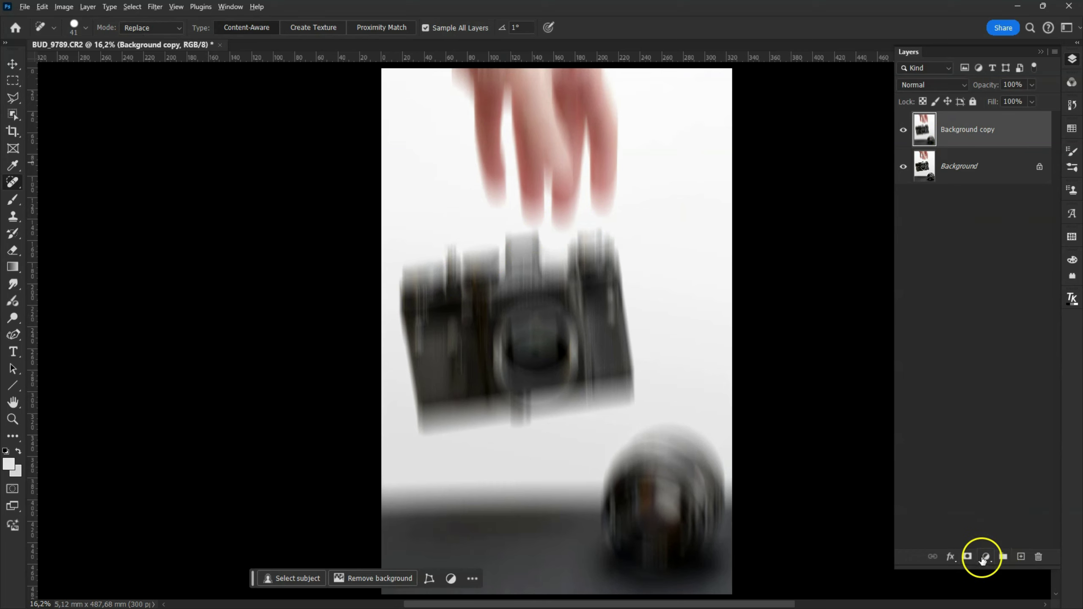
Step: Add a black hide-all layer mask to Background copy, with the Brush ready
{"action": "left_click", "coordinate": [968, 558], "text": "alt"}
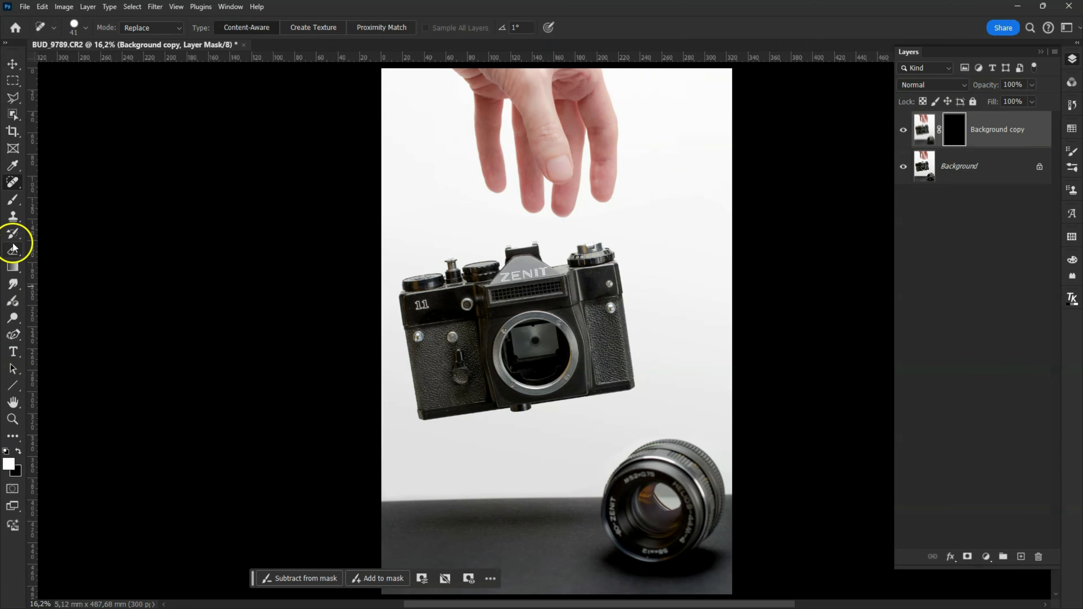
{"action": "left_click", "coordinate": [12, 199]}
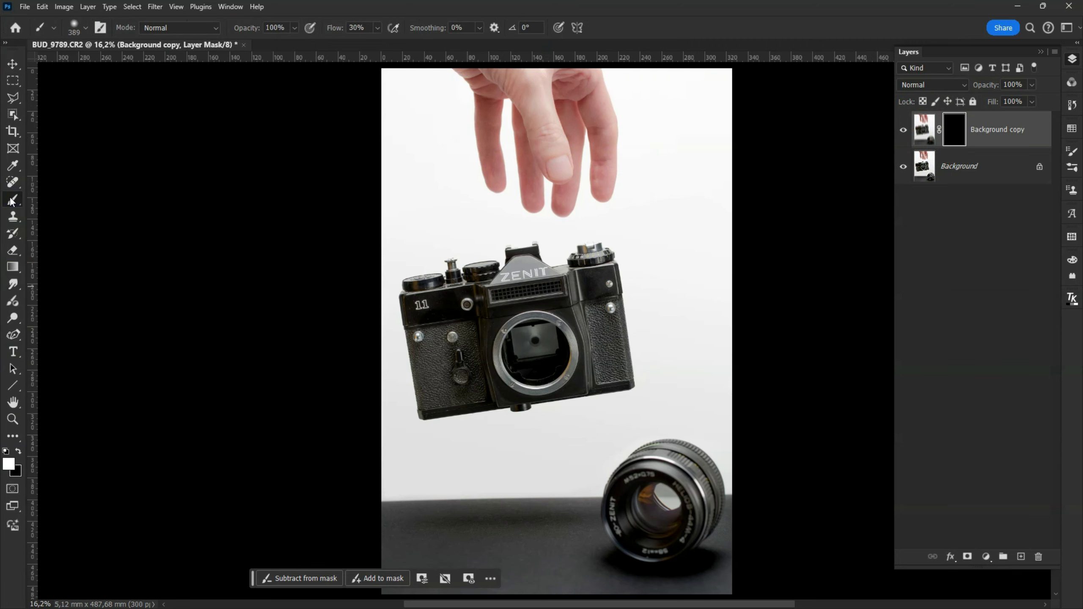
Step: At 50% opacity and 30% flow, paint blur back over the camera's top, dials and body
{"action": "left_click", "coordinate": [294, 28]}
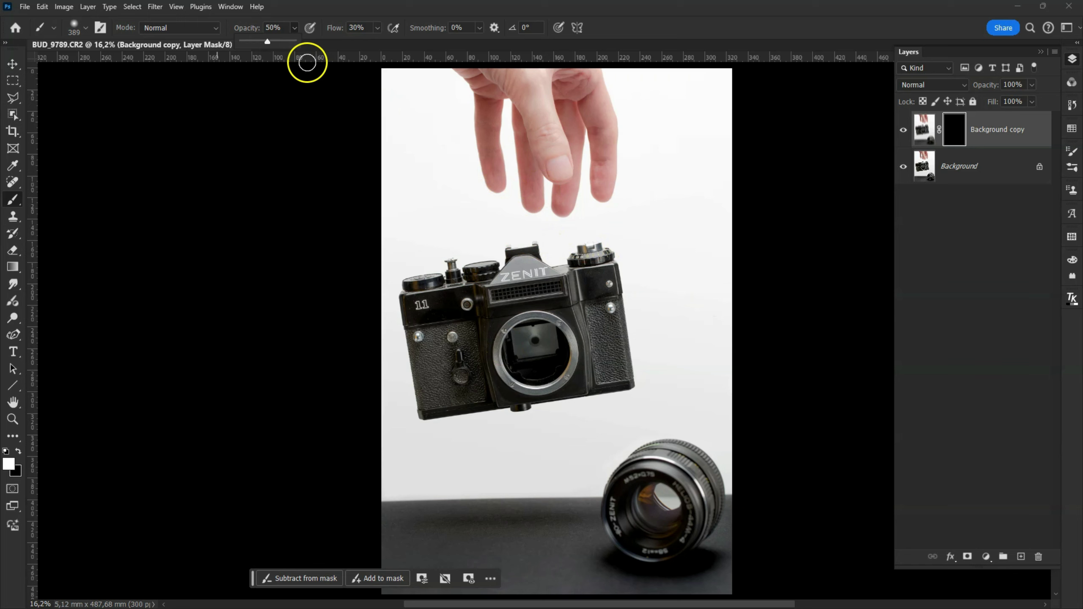
{"action": "left_click", "coordinate": [376, 28]}
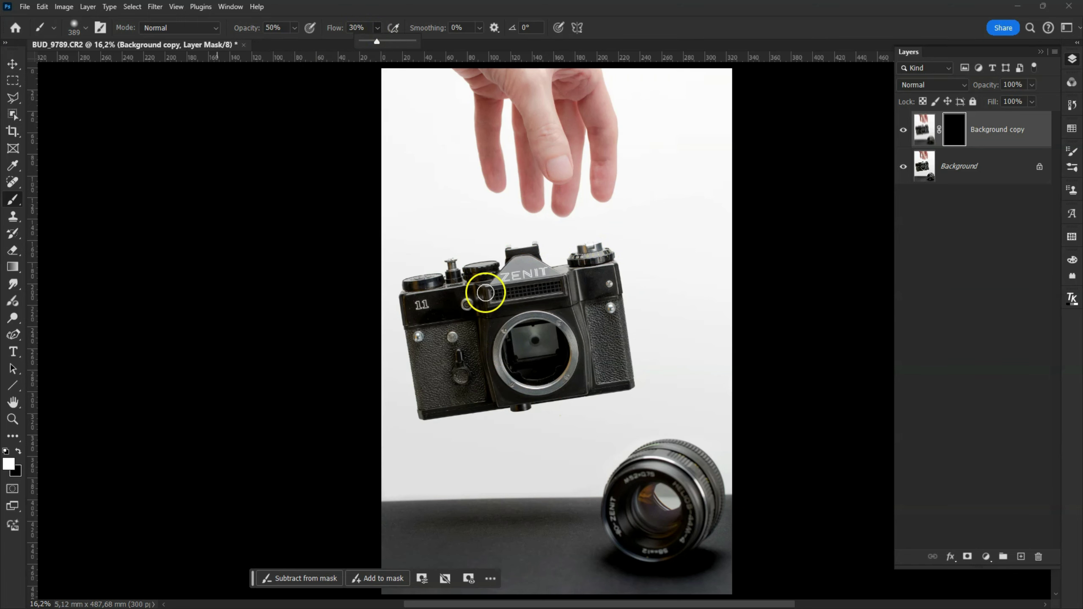
{"action": "left_click_drag", "start_coordinate": [412, 273], "coordinate": [469, 267]}
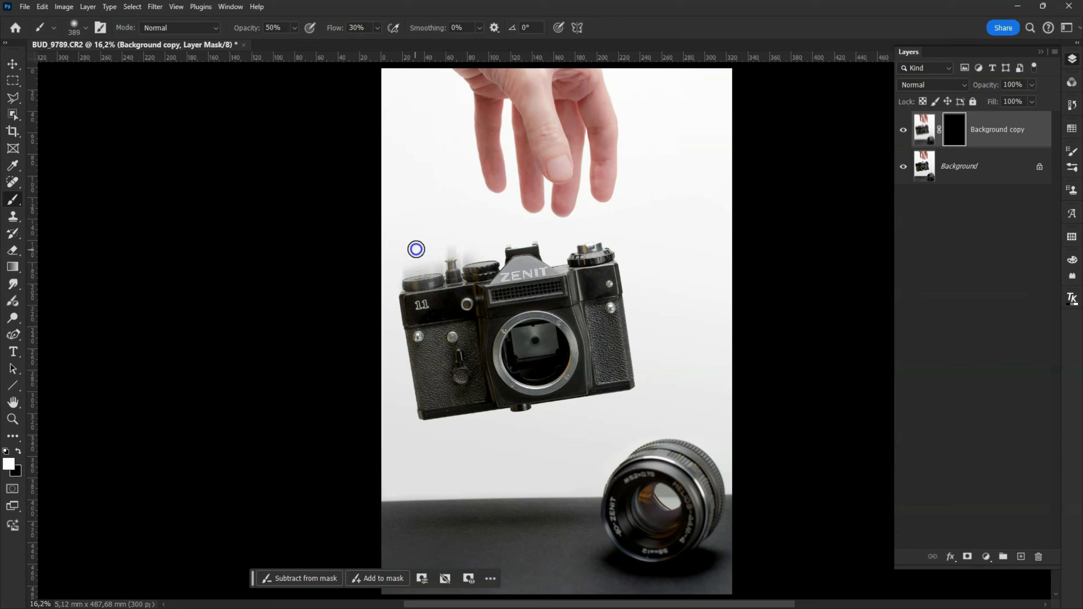
{"action": "mouse_move", "coordinate": [401, 297]}
{"action": "left_mouse_down"}
{"action": "mouse_move", "coordinate": [497, 257]}
{"action": "mouse_move", "coordinate": [605, 247]}
{"action": "mouse_move", "coordinate": [552, 273]}
{"action": "mouse_move", "coordinate": [423, 293]}
{"action": "mouse_move", "coordinate": [449, 336]}
{"action": "left_mouse_up"}
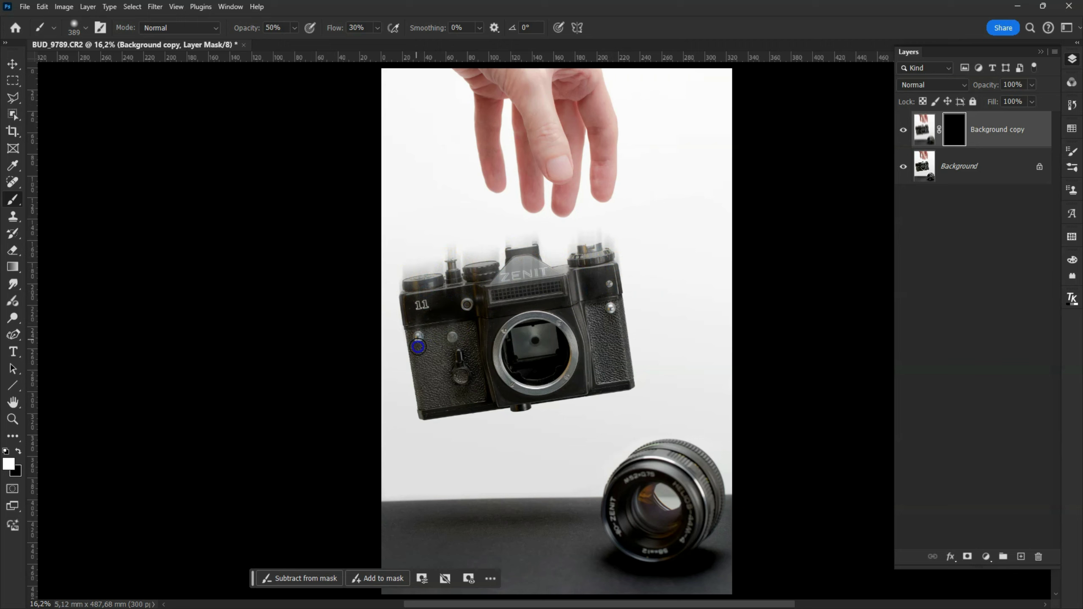
{"action": "mouse_move", "coordinate": [621, 305]}
{"action": "left_mouse_down"}
{"action": "mouse_move", "coordinate": [544, 302]}
{"action": "mouse_move", "coordinate": [556, 304]}
{"action": "left_mouse_up"}
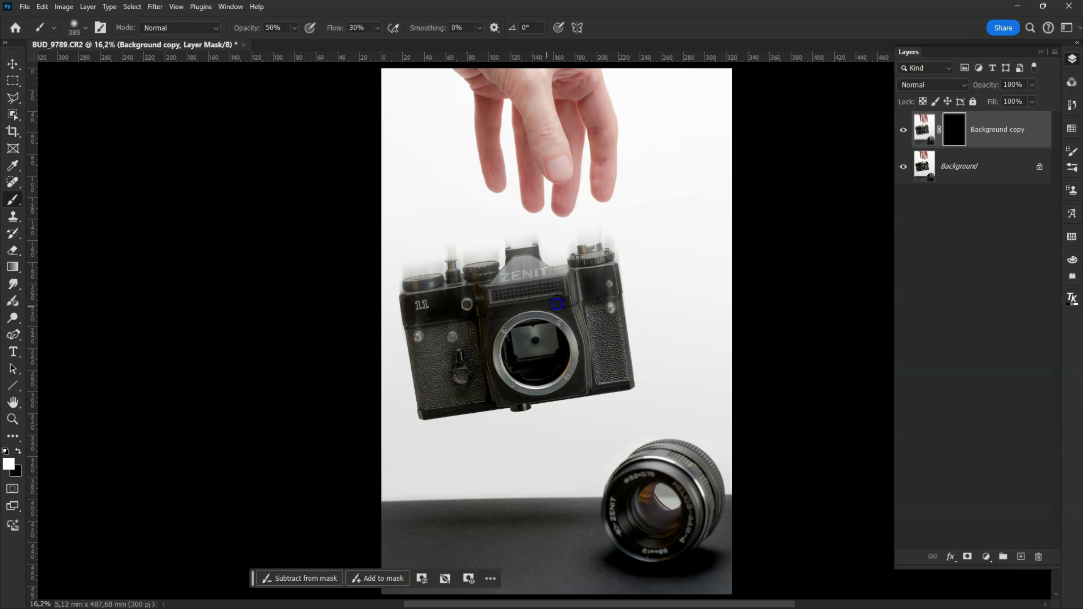
{"action": "left_click_drag", "start_coordinate": [526, 386], "coordinate": [487, 367]}
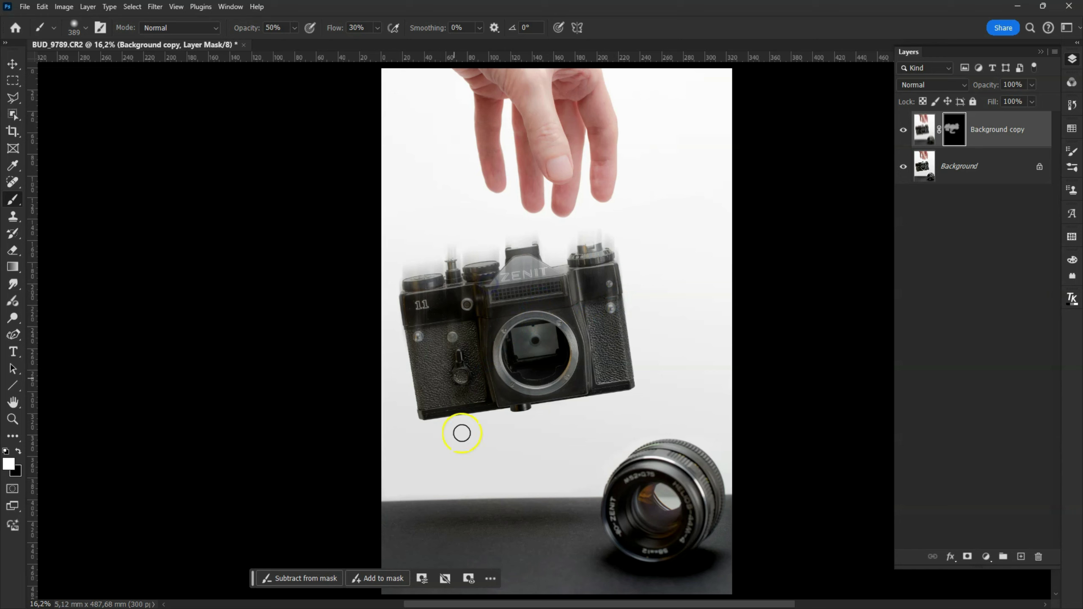
{"action": "left_click", "coordinate": [463, 366]}
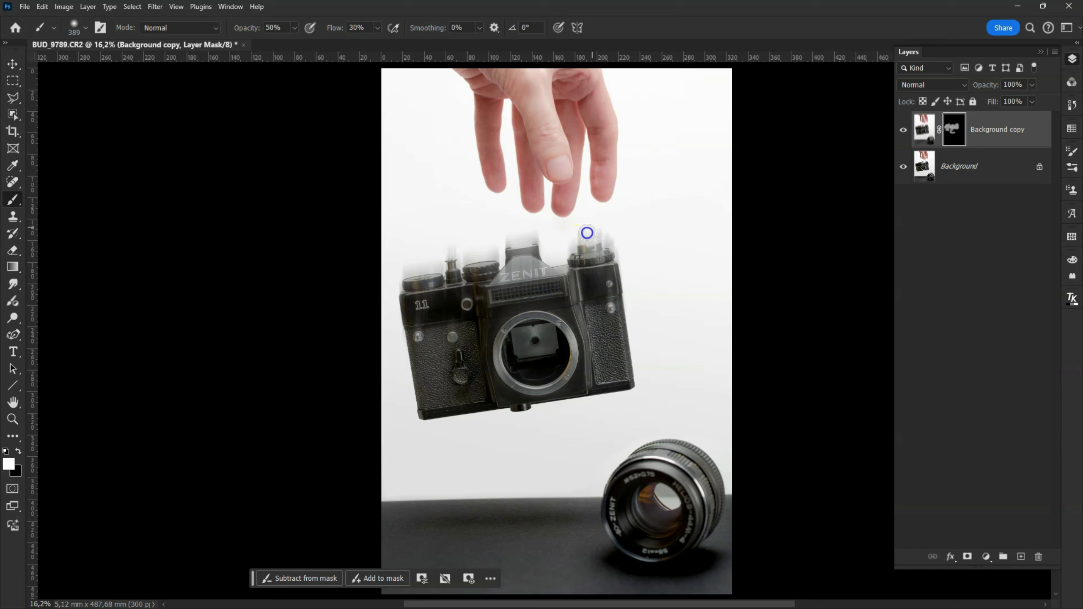
{"action": "left_click_drag", "start_coordinate": [483, 254], "coordinate": [432, 312]}
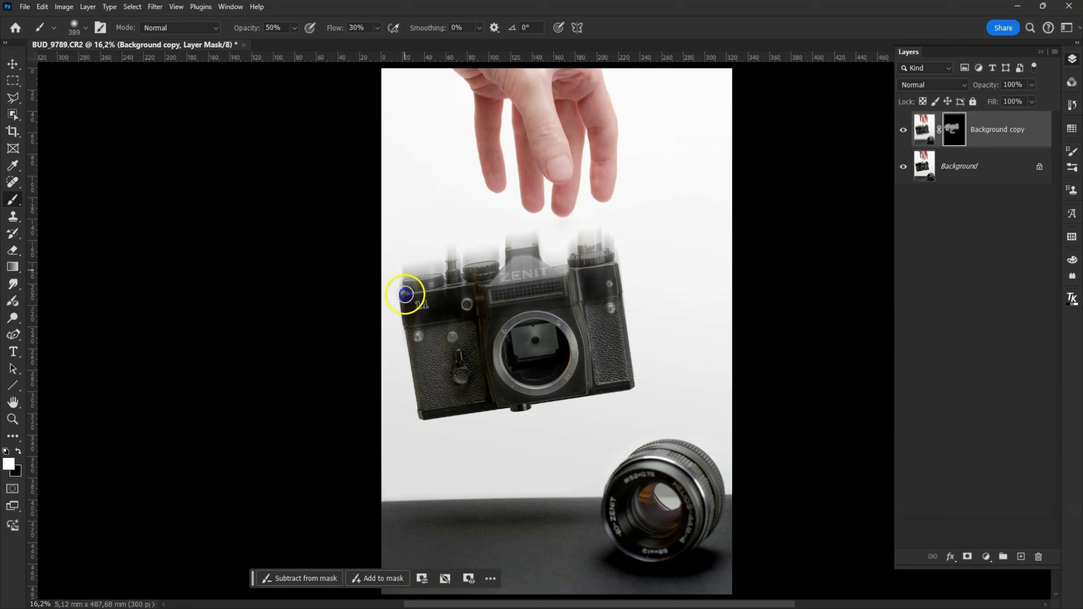
{"action": "mouse_move", "coordinate": [523, 278]}
{"action": "left_mouse_down"}
{"action": "mouse_move", "coordinate": [595, 293]}
{"action": "mouse_move", "coordinate": [625, 277]}
{"action": "left_mouse_up"}
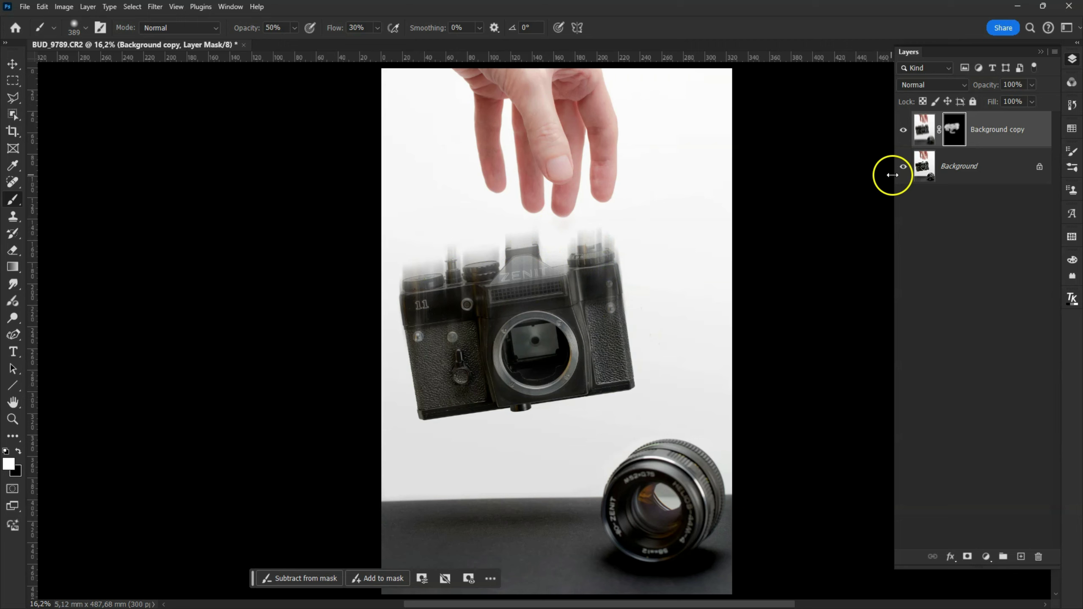
Step: Drag Background copy's layer Opacity slider down to 50%
{"action": "left_click", "coordinate": [1031, 85]}
{"action": "left_click_drag", "start_coordinate": [1028, 98], "coordinate": [1025, 99]}
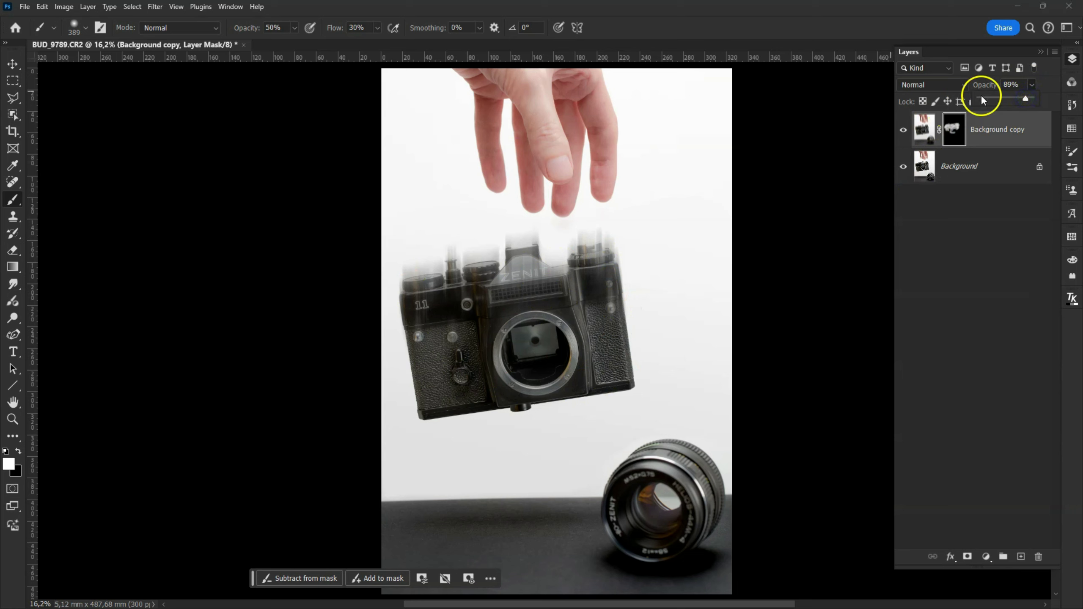
{"action": "mouse_move", "coordinate": [1025, 100]}
{"action": "left_mouse_down"}
{"action": "mouse_move", "coordinate": [977, 100]}
{"action": "mouse_move", "coordinate": [1005, 98]}
{"action": "left_mouse_up"}
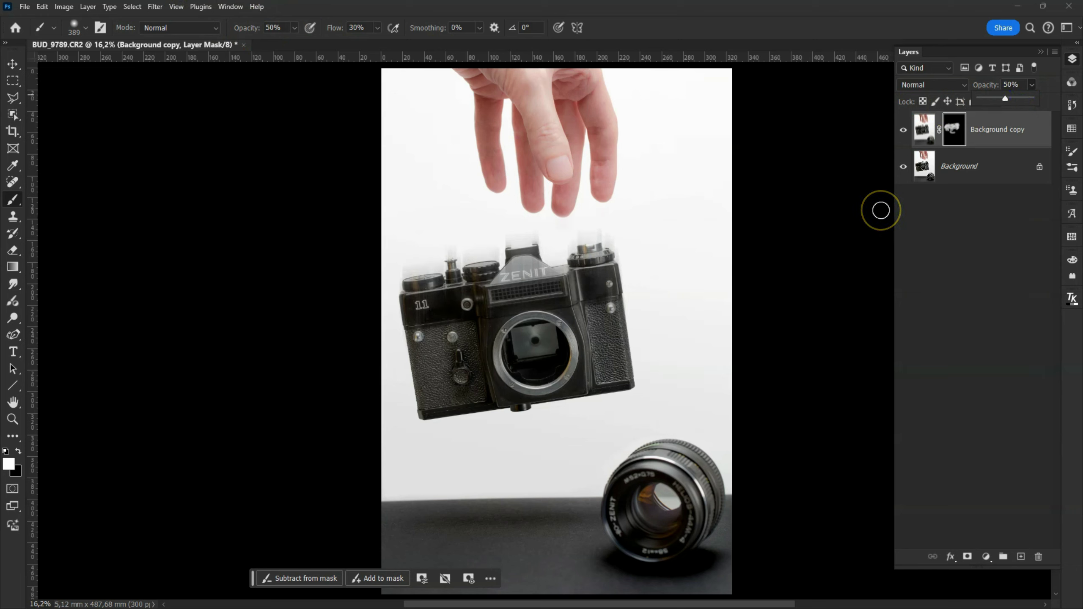
{"action": "mouse_move", "coordinate": [881, 211]}
{"action": "left_mouse_down"}
{"action": "mouse_move", "coordinate": [658, 424]}
{"action": "mouse_move", "coordinate": [720, 302]}
{"action": "left_mouse_up"}
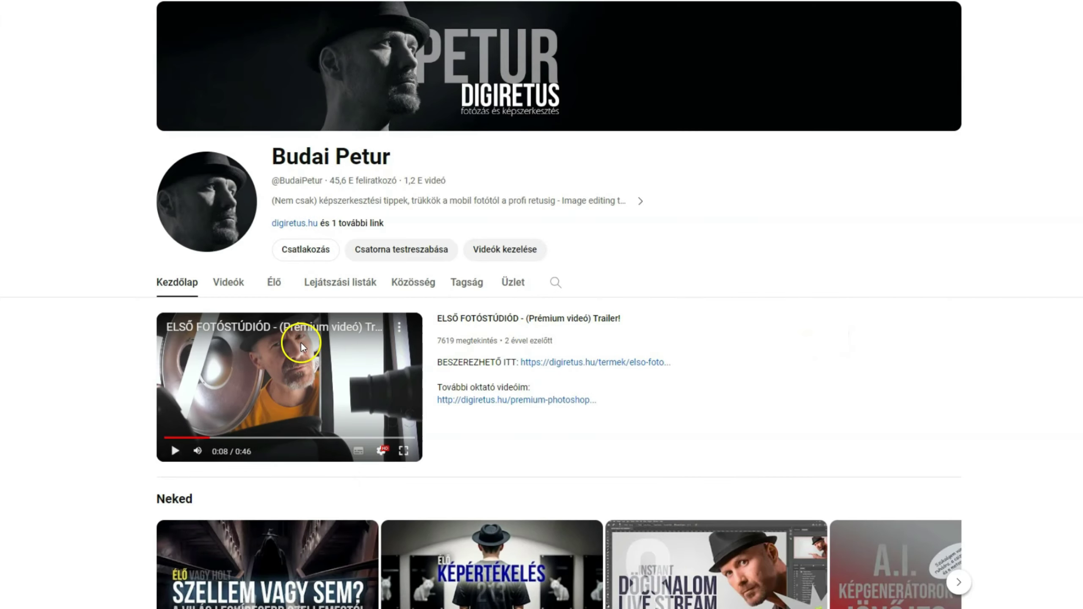
Step: Open the channel's Csatlakozás membership offer for the 599 Ft/month tier
{"action": "left_click", "coordinate": [307, 250]}
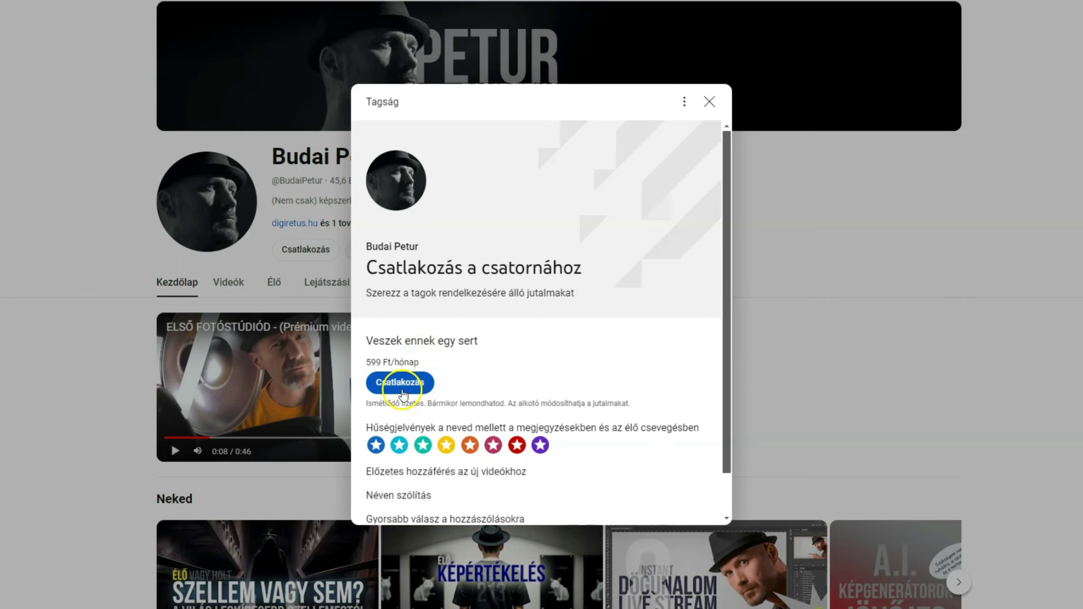
{"action": "left_click", "coordinate": [419, 389]}
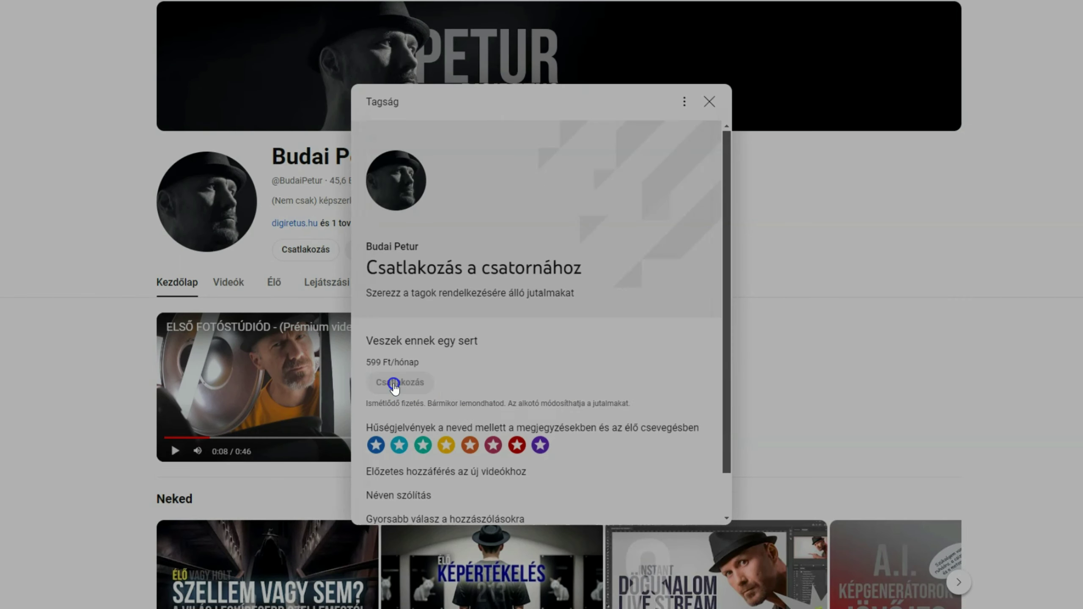